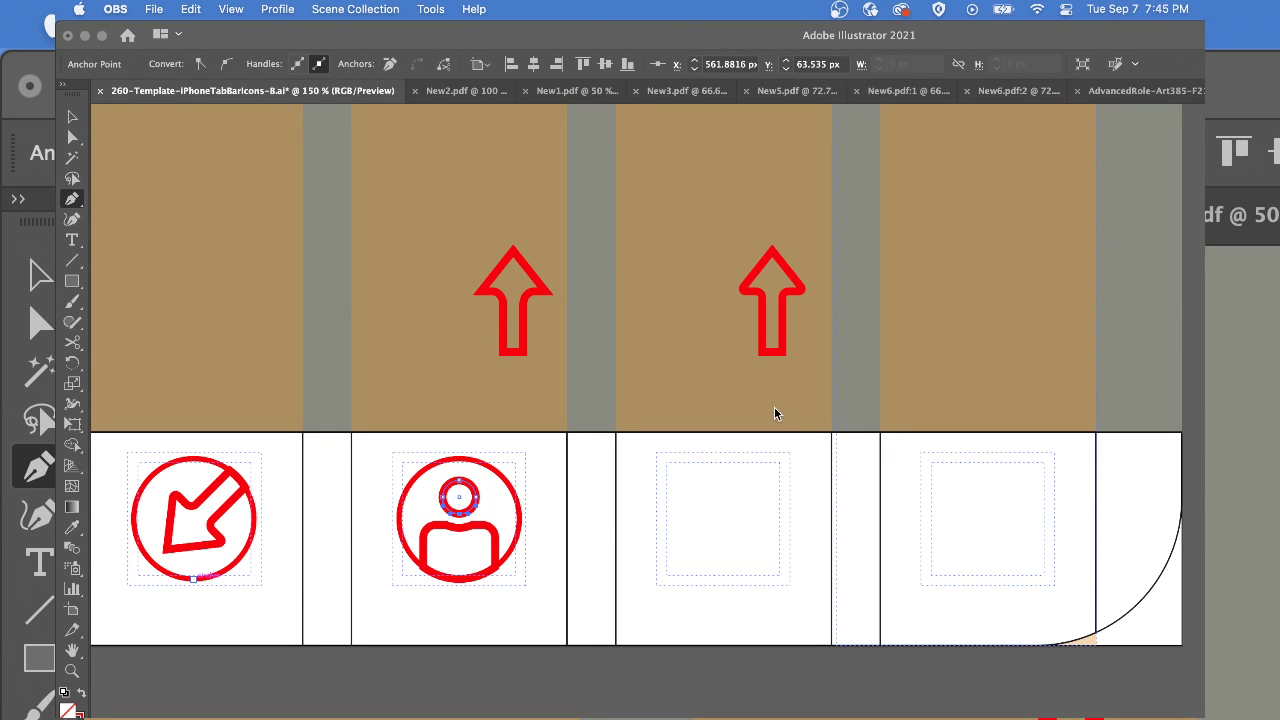
Bring the Illustrator icon document forward and show the Pathfinder panel
{"action": "left_click", "coordinate": [672, 534]}
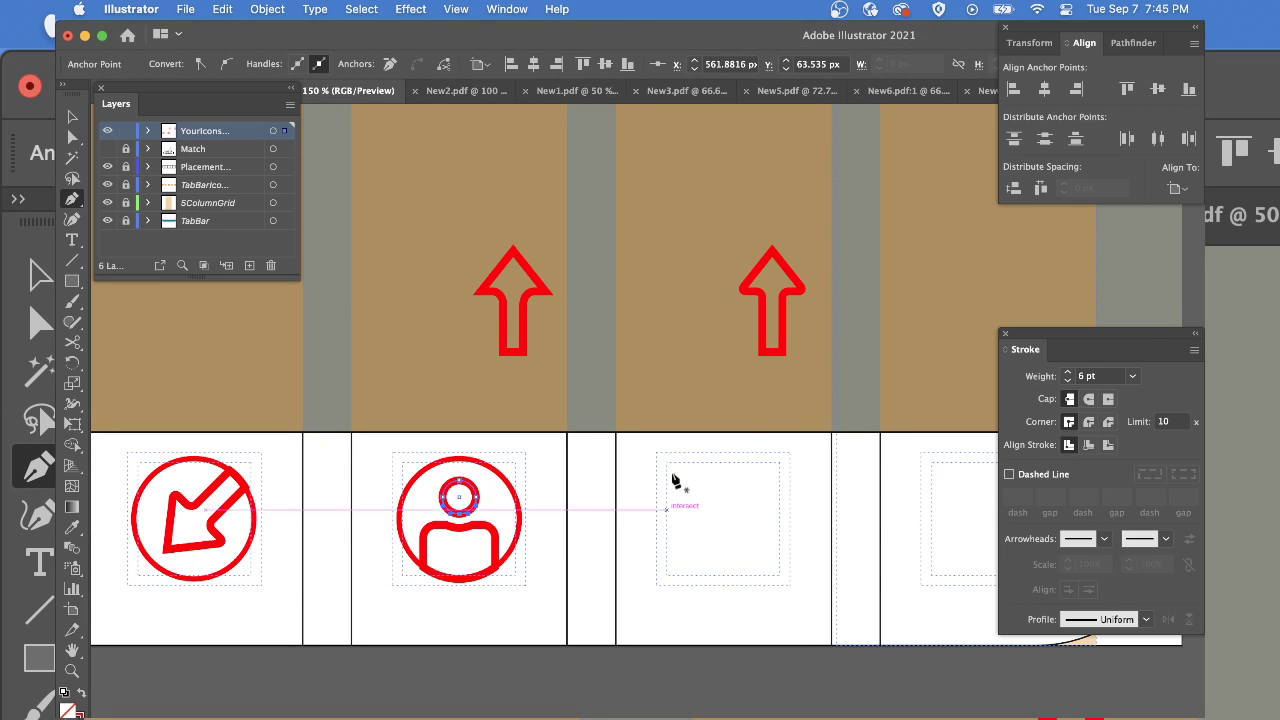
{"action": "left_click", "coordinate": [1134, 44]}
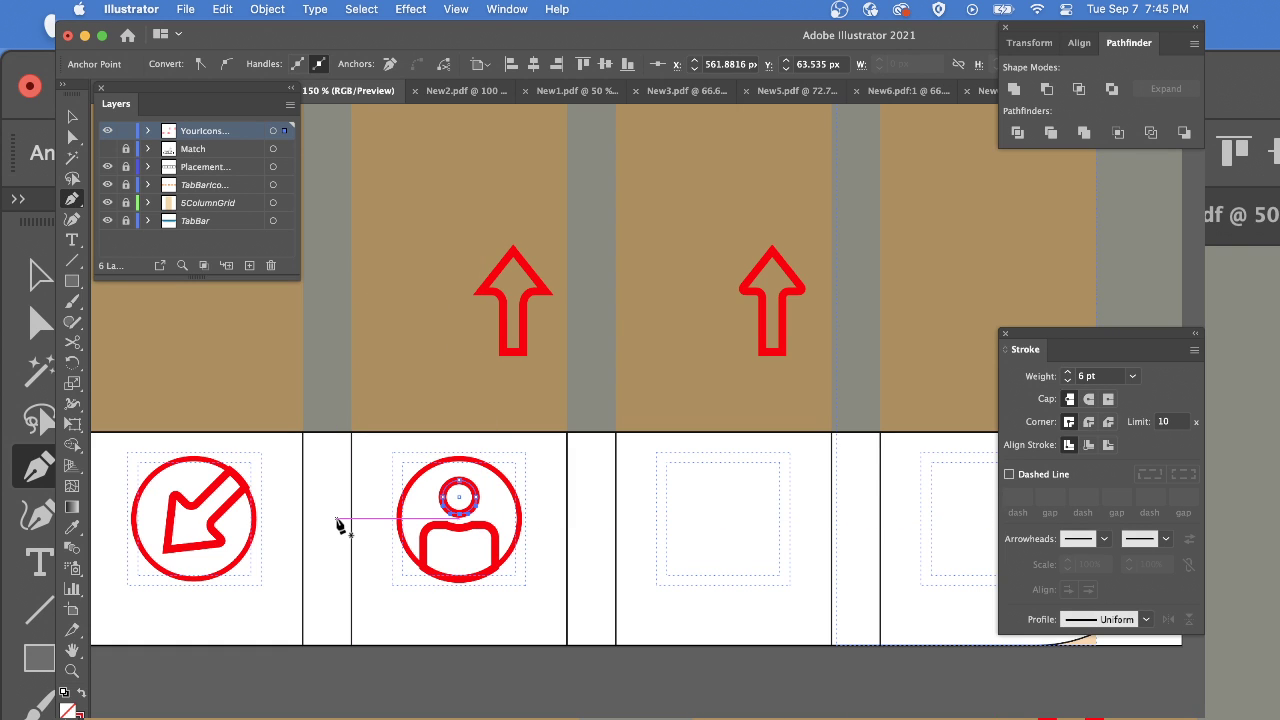
Draw a rectangle at the top of the third square and add anchor points to it
{"action": "left_click", "coordinate": [742, 540], "text": "super"}
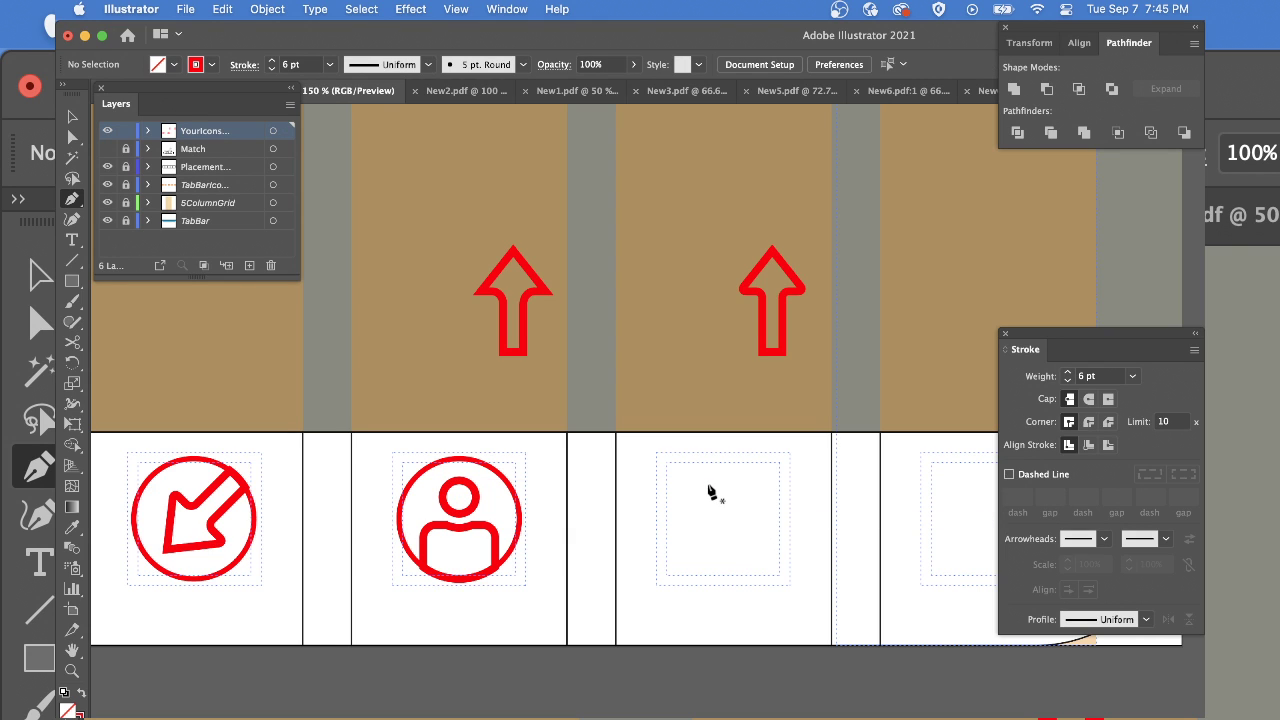
{"action": "key", "text": "m"}
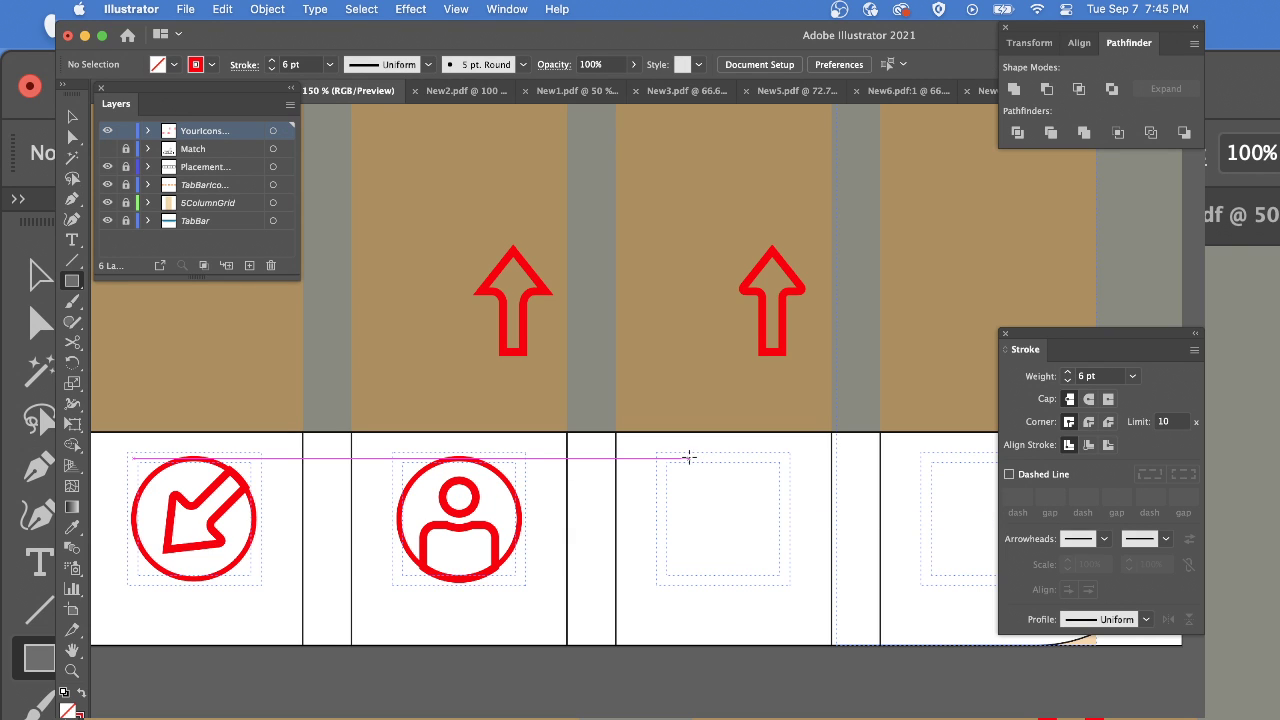
{"action": "mouse_move", "coordinate": [686, 455]}
{"action": "left_mouse_down"}
{"action": "mouse_move", "coordinate": [776, 508]}
{"action": "mouse_move", "coordinate": [760, 507]}
{"action": "left_mouse_up"}
{"action": "left_click", "coordinate": [268, 9]}
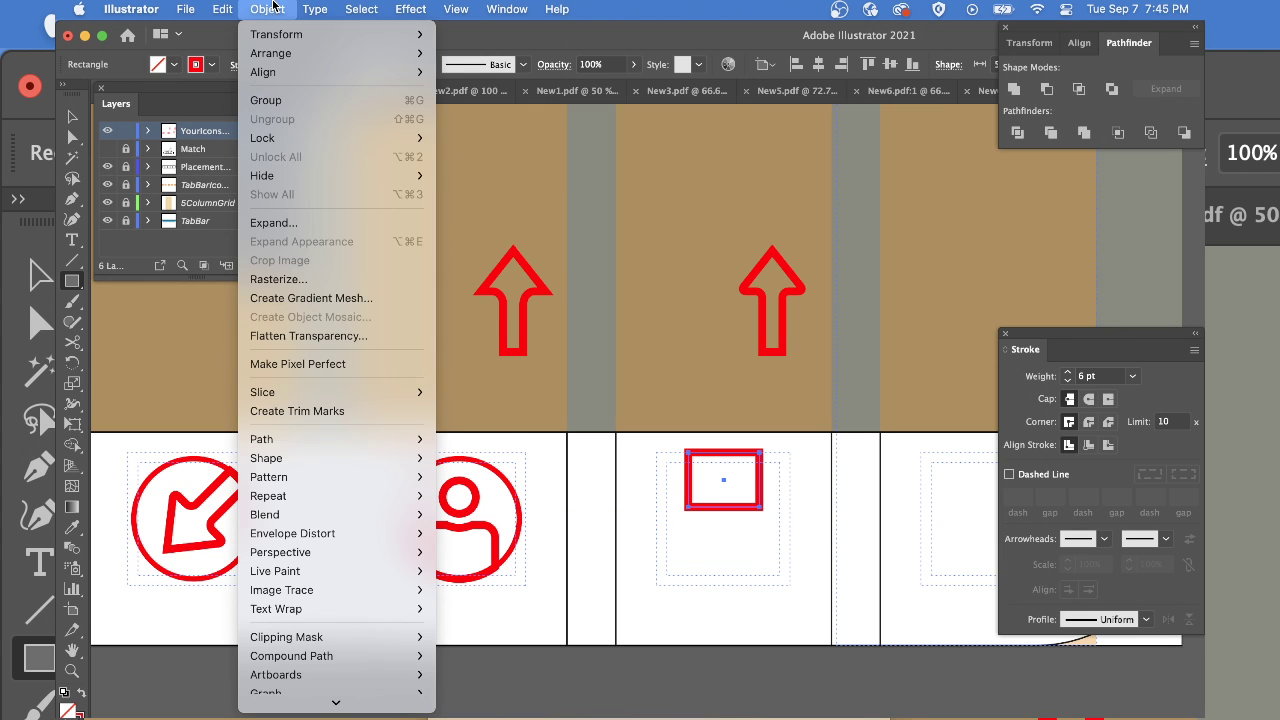
{"action": "mouse_move", "coordinate": [292, 443]}
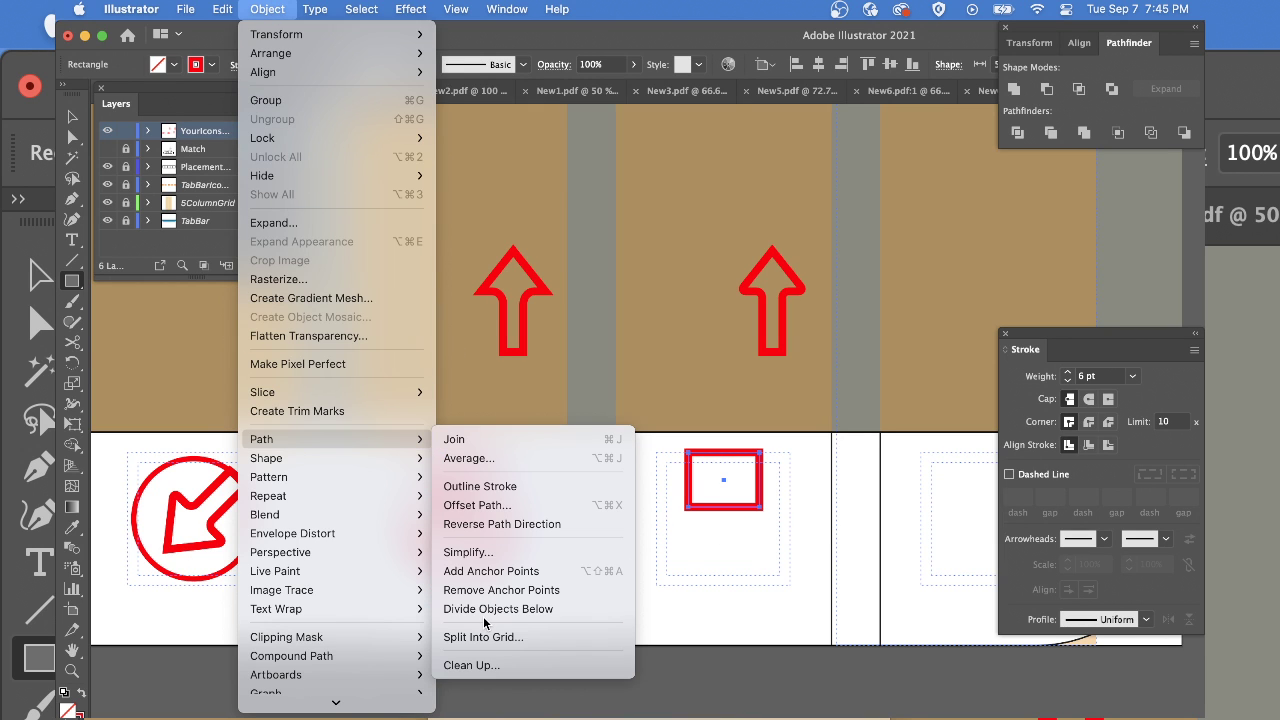
{"action": "left_click", "coordinate": [483, 571]}
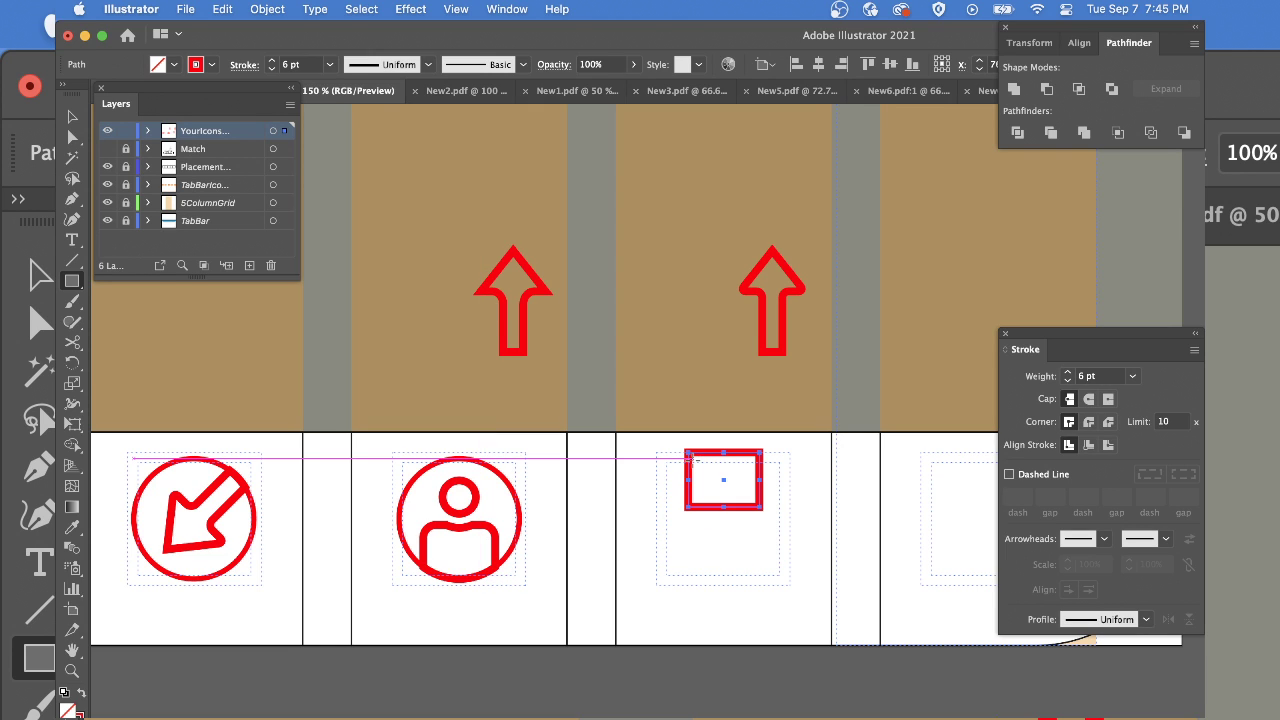
Remove the top-left, top-right and right-side anchors with the Pen so a triangle remains
{"action": "key", "text": "p"}
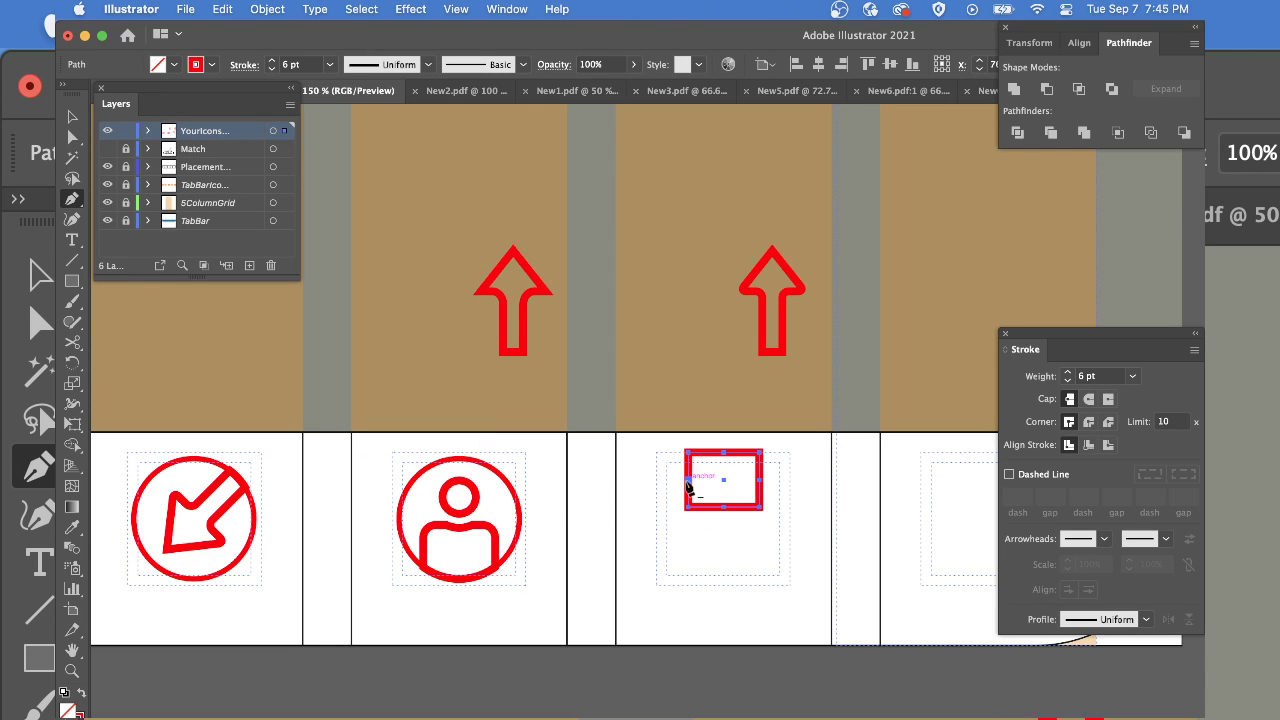
{"action": "left_click", "coordinate": [687, 452]}
{"action": "left_click", "coordinate": [761, 452]}
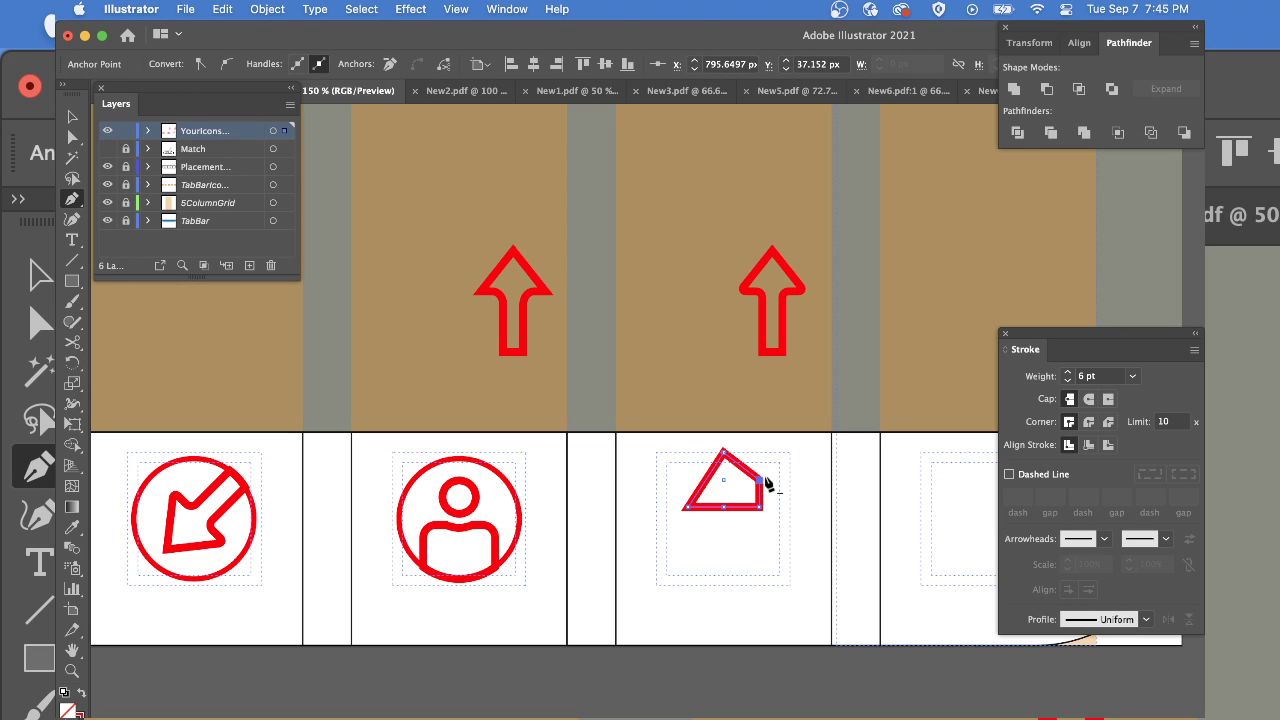
{"action": "left_click", "coordinate": [761, 481]}
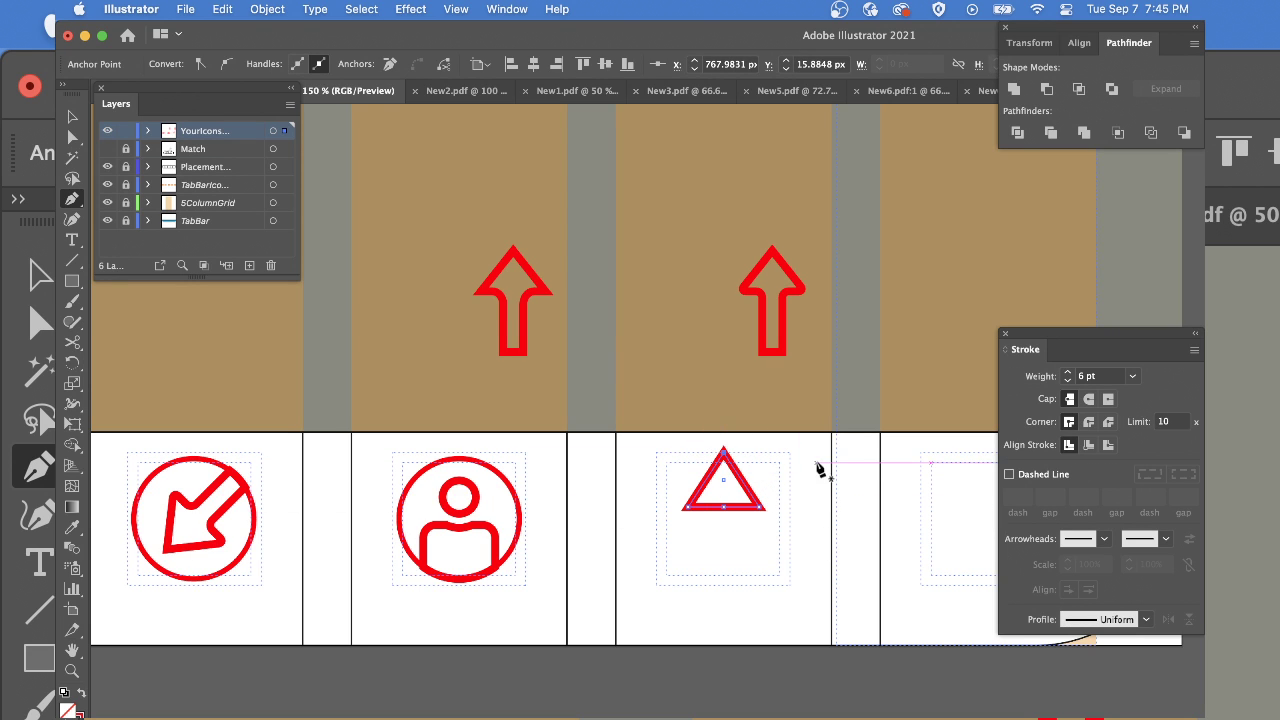
{"action": "left_click", "coordinate": [810, 504], "text": "super"}
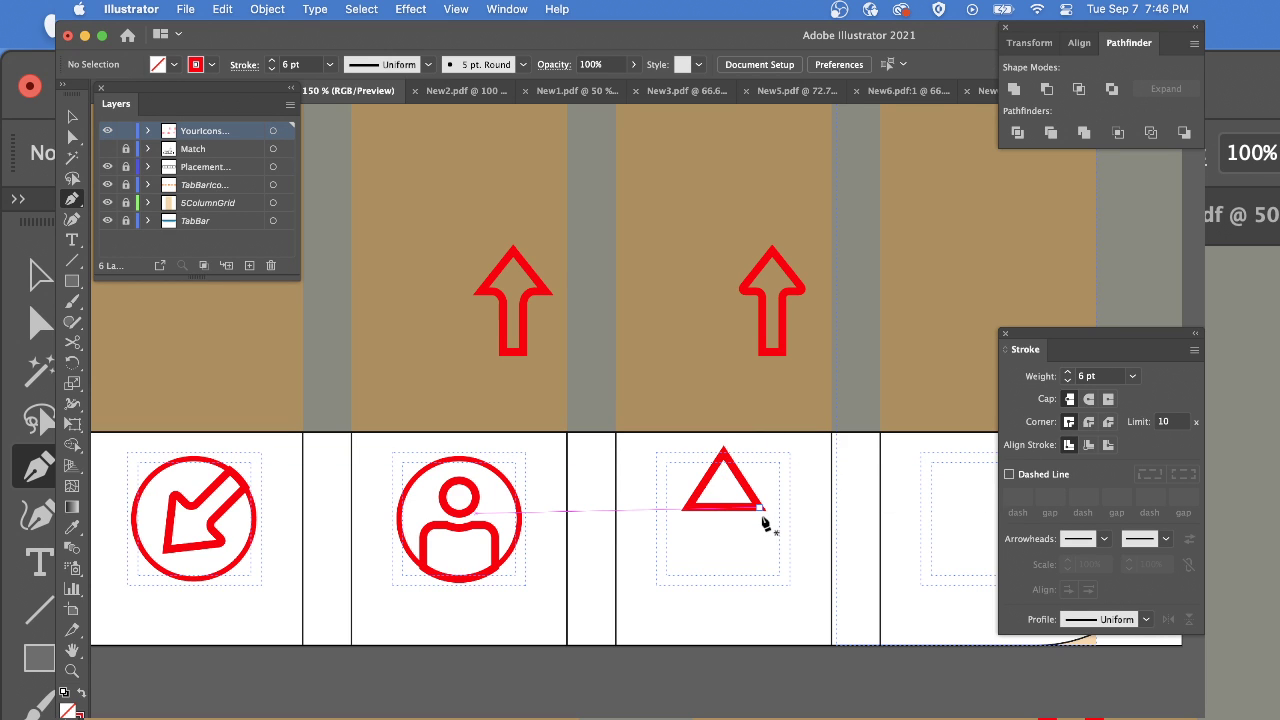
Draw a tall thin shaft below the triangle and align both shapes on their horizontal centres
{"action": "key", "text": "m"}
{"action": "left_click_drag", "start_coordinate": [712, 494], "coordinate": [740, 592]}
{"action": "left_click_drag", "start_coordinate": [658, 478], "coordinate": [777, 557]}
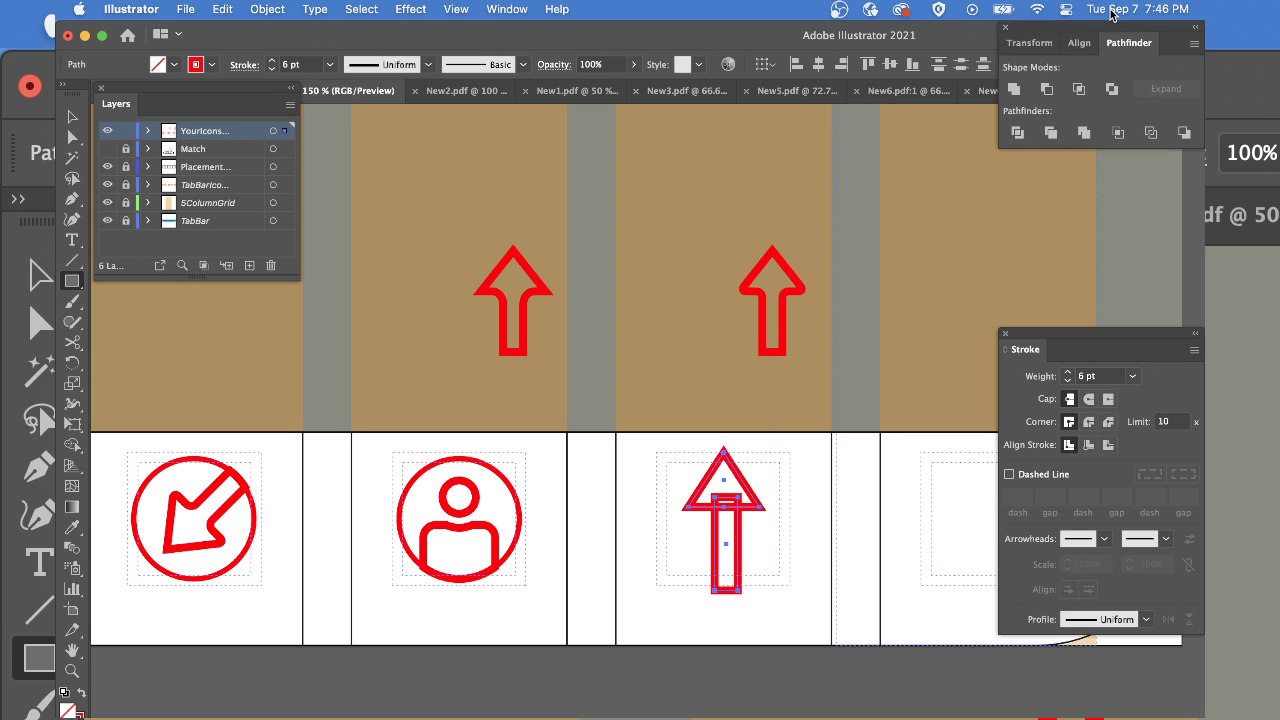
{"action": "left_click", "coordinate": [1081, 43]}
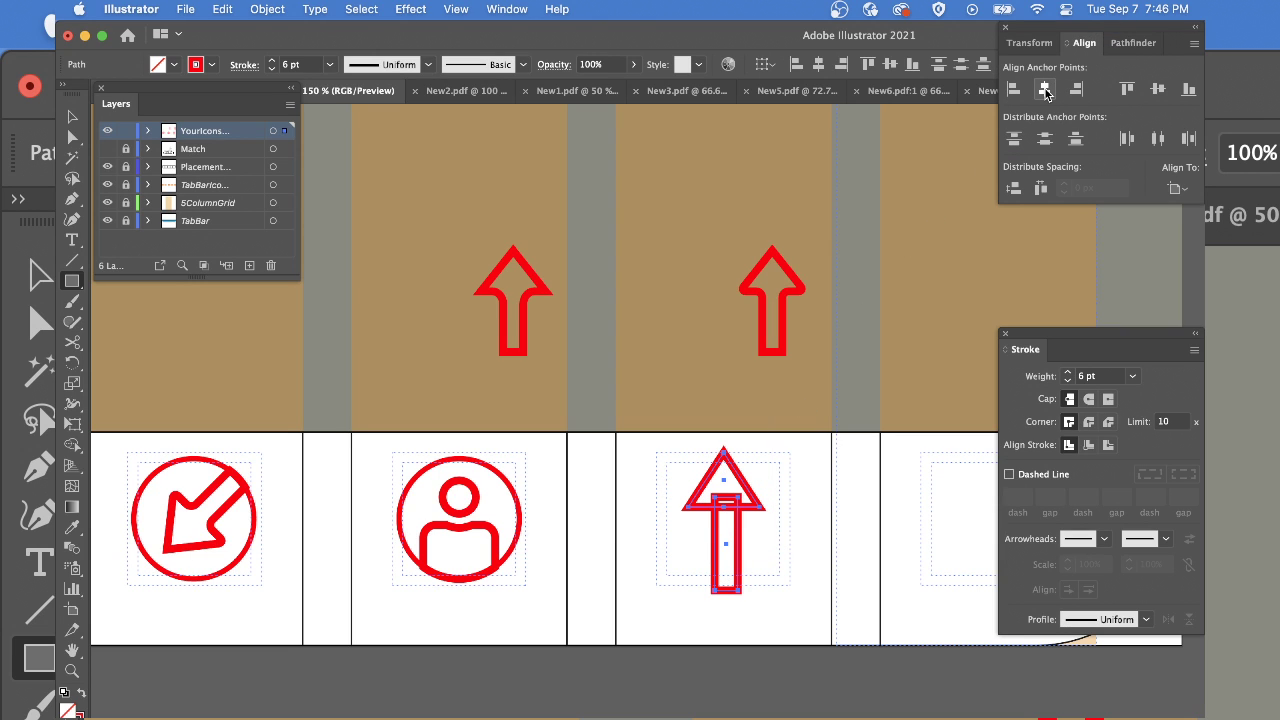
{"action": "left_click", "coordinate": [1045, 90]}
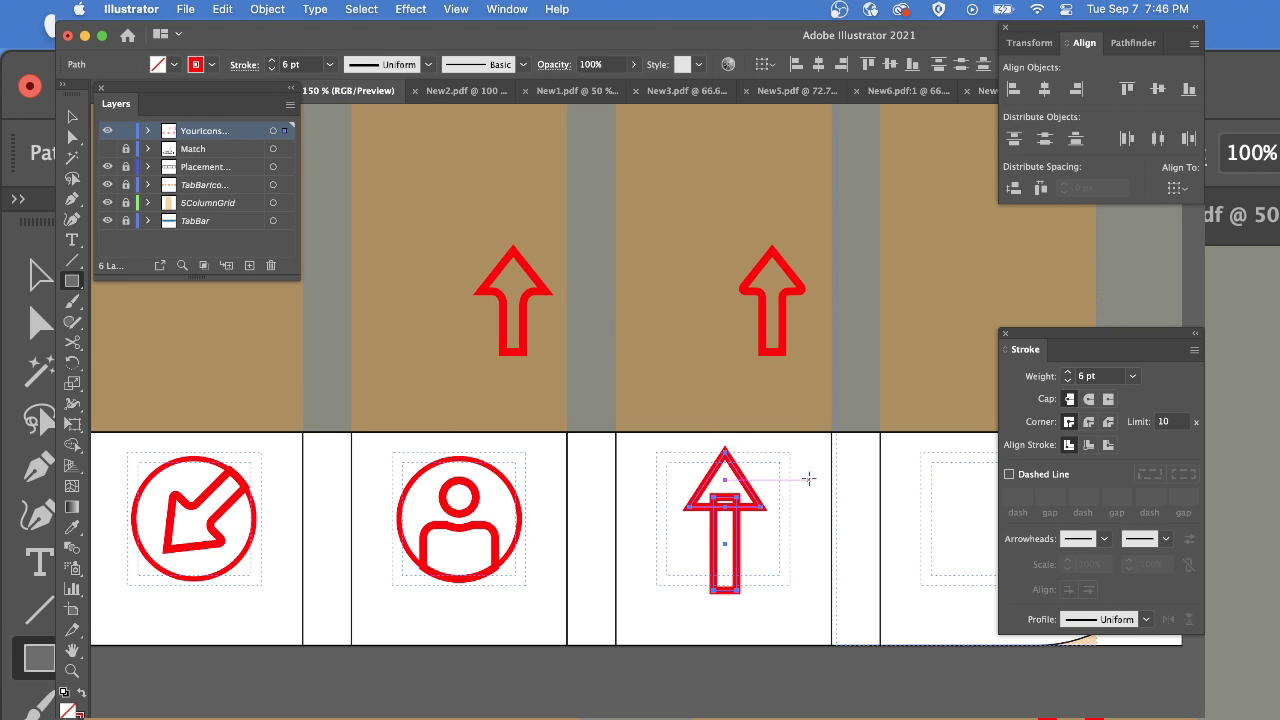
{"action": "left_click", "coordinate": [1129, 44]}
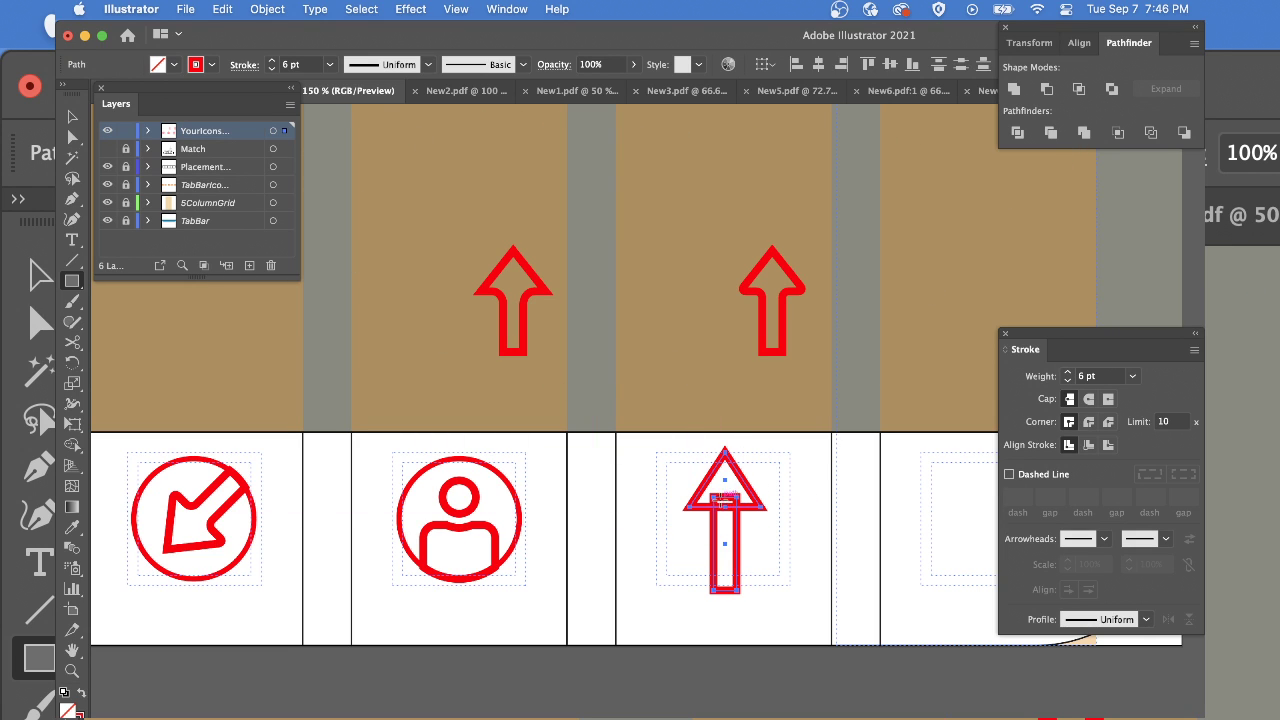
Reset to default fill and stroke, then merge the triangle and shaft with Pathfinder Merge
{"action": "left_click", "coordinate": [1085, 133]}
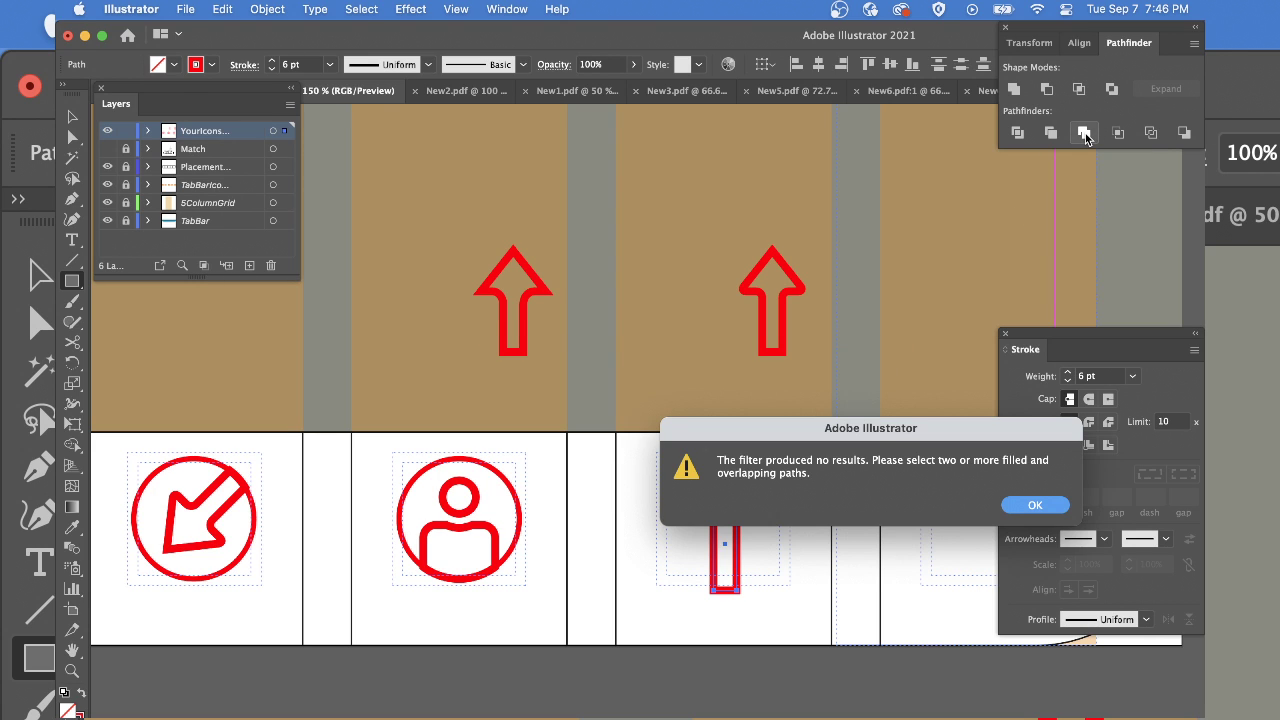
{"action": "left_click", "coordinate": [1049, 506]}
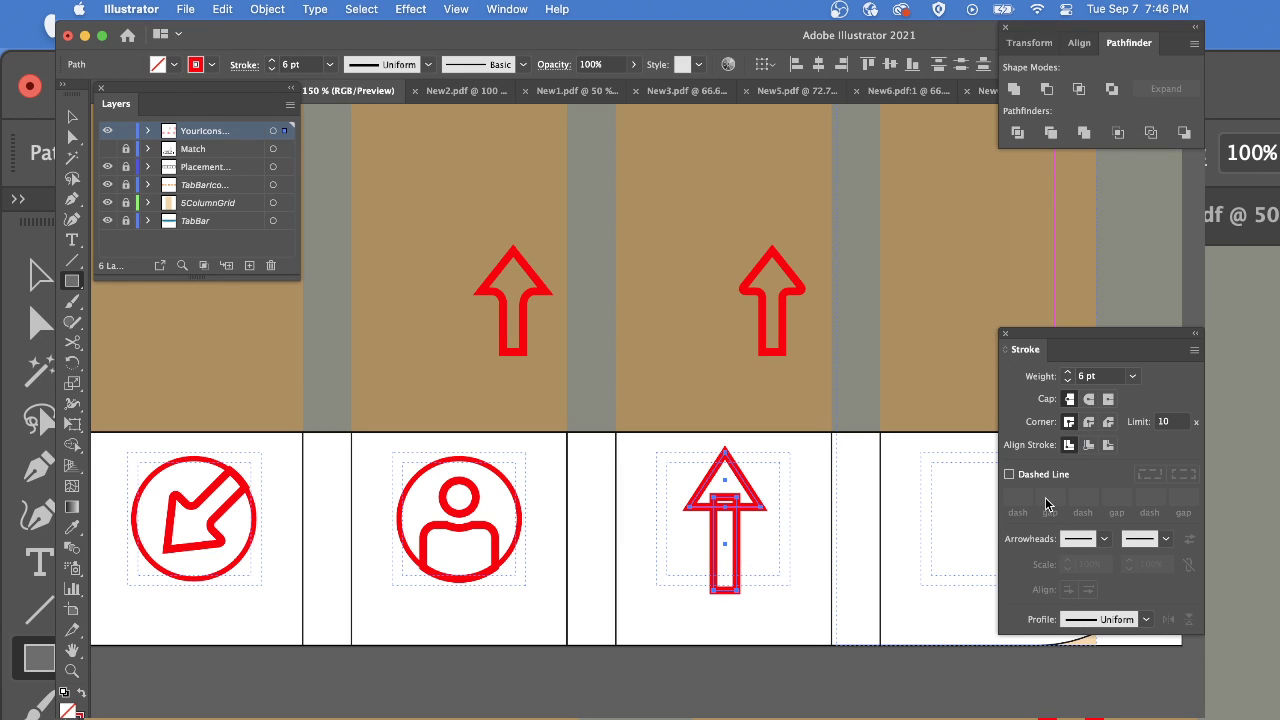
{"action": "key", "text": "d"}
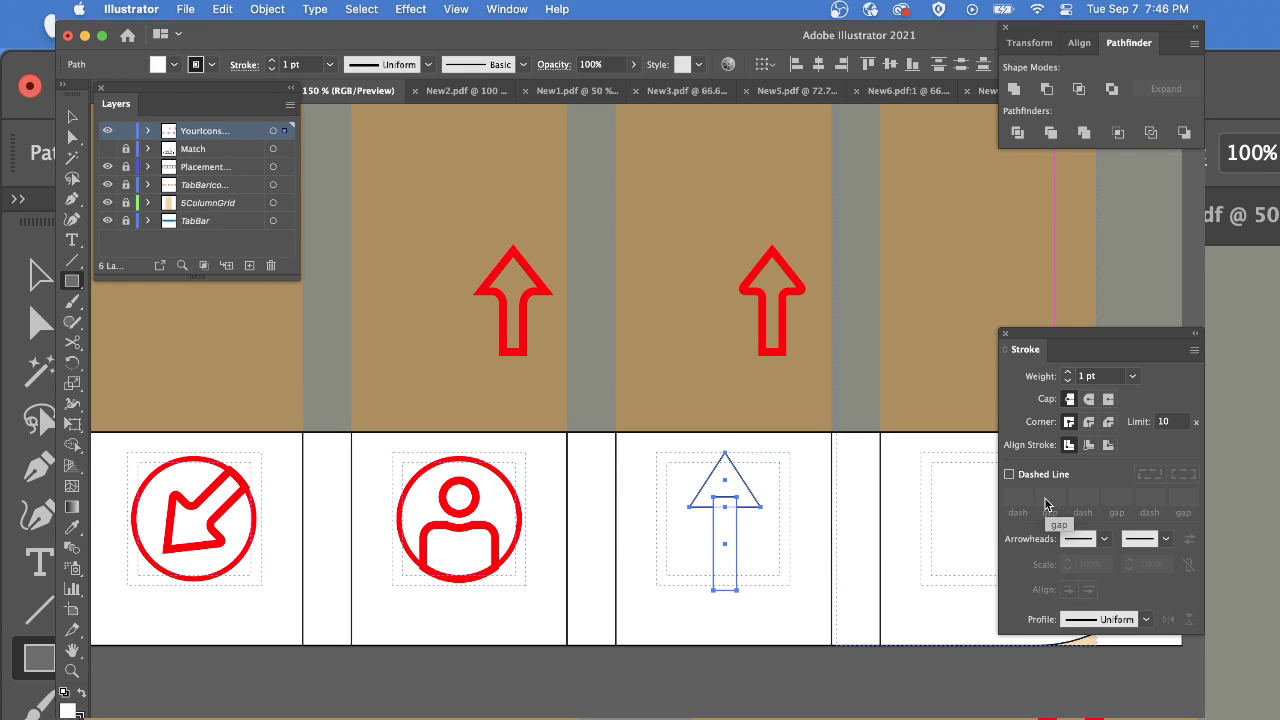
{"action": "left_click", "coordinate": [1085, 139]}
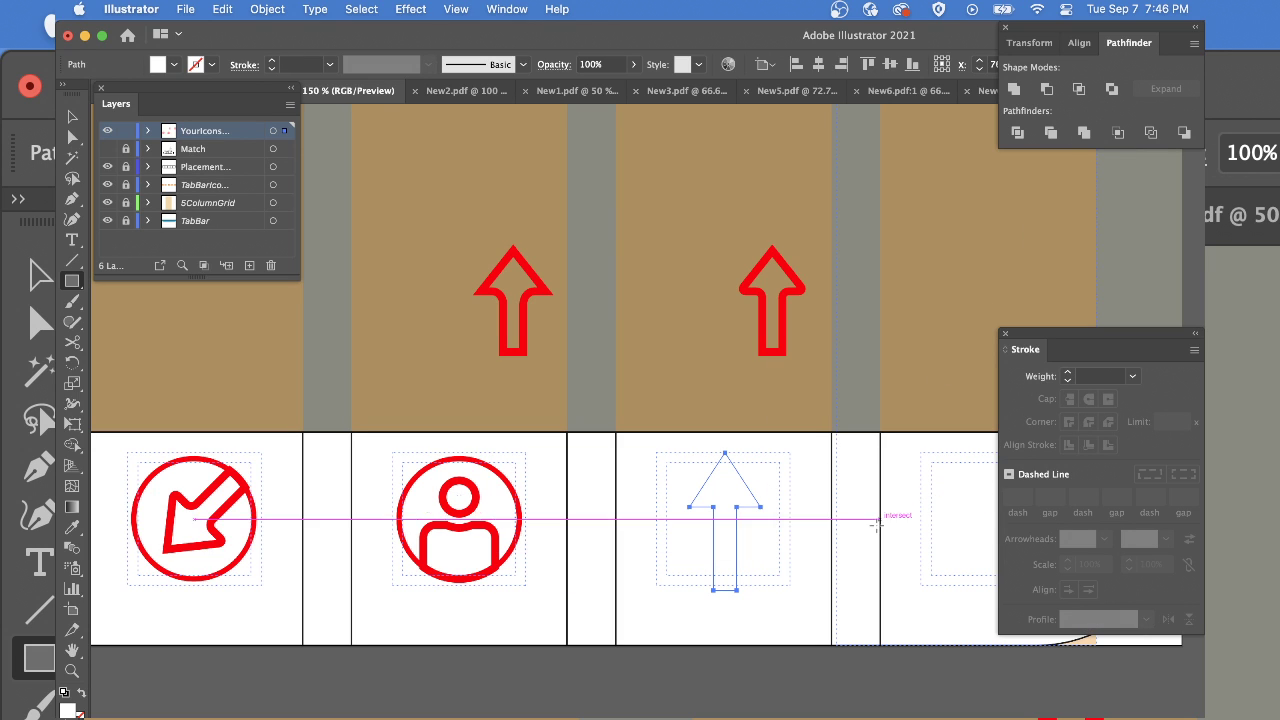
Reselect the merged arrow and copy the person icon's red stroke onto it with the Eyedropper
{"action": "key", "text": "super+shift+a"}
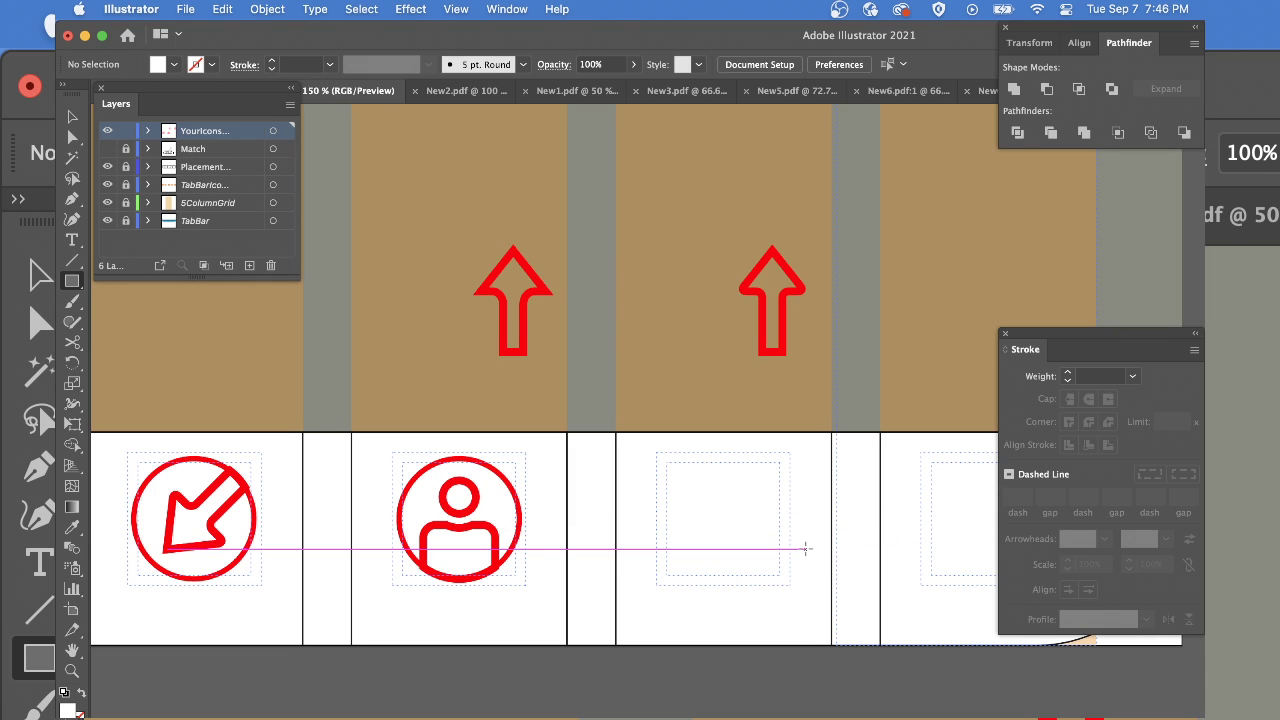
{"action": "left_click_drag", "start_coordinate": [806, 557], "coordinate": [674, 496]}
{"action": "key", "text": "i"}
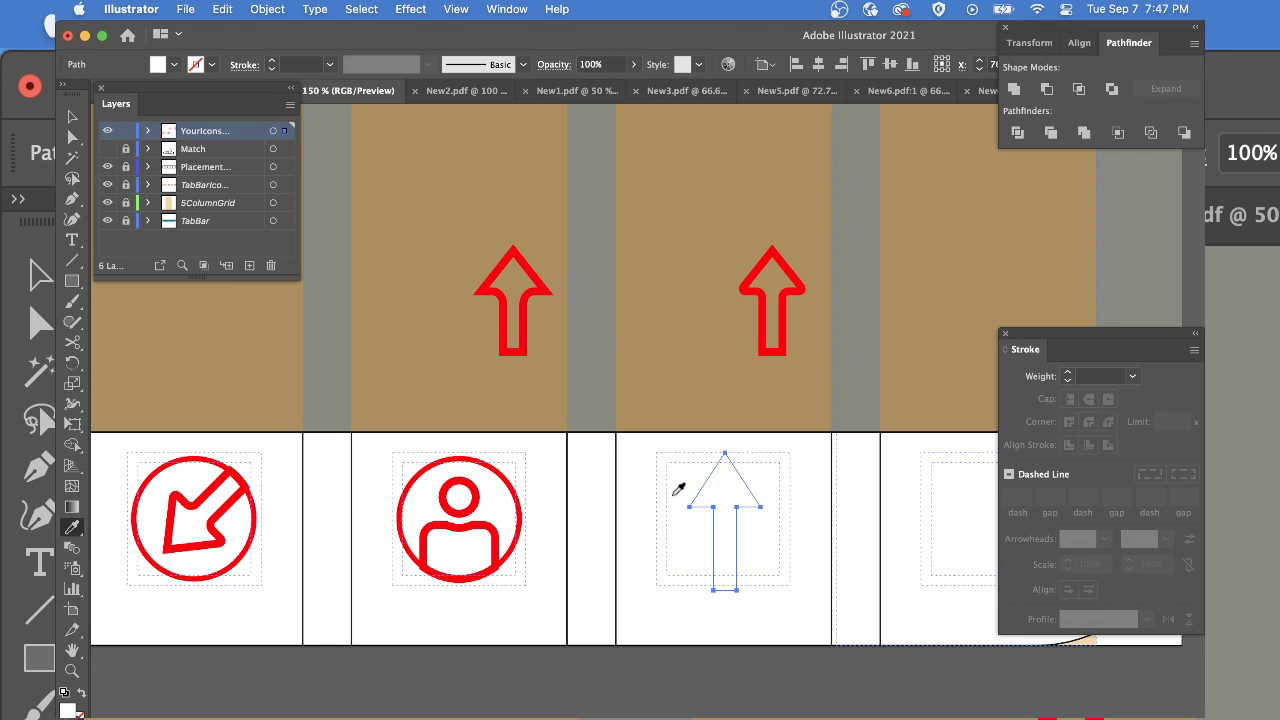
{"action": "left_click", "coordinate": [491, 519]}
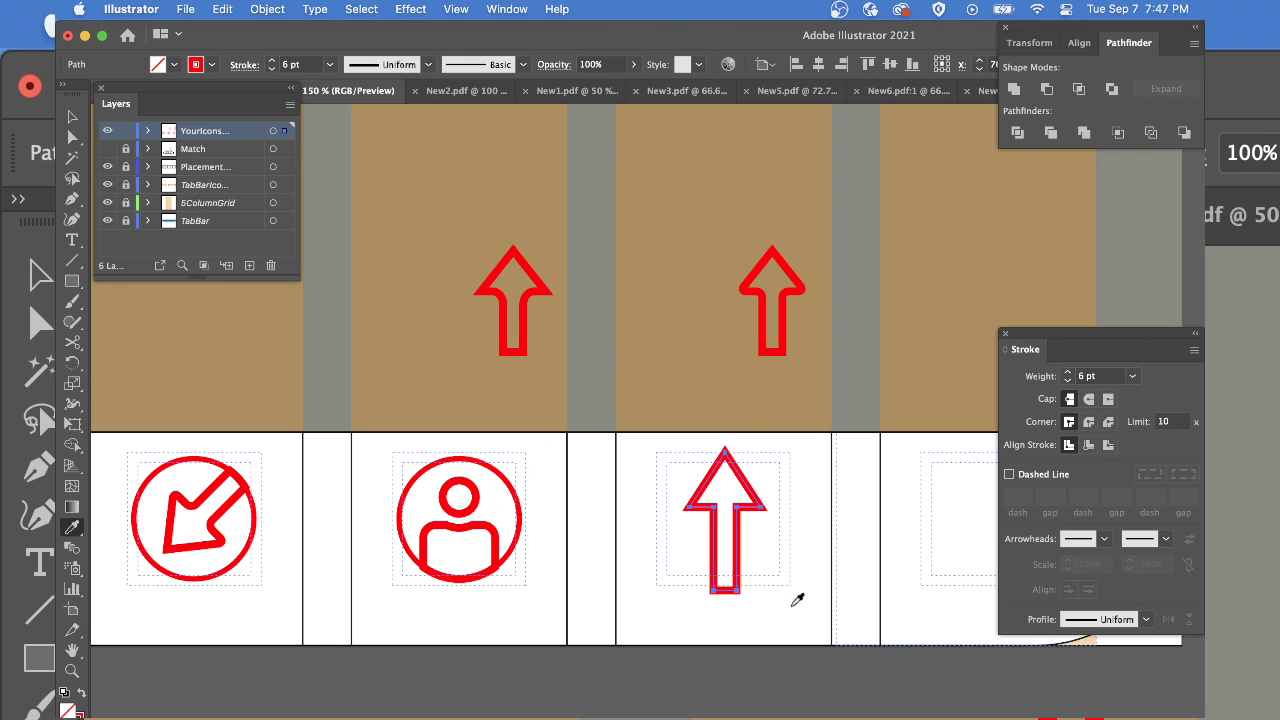
{"action": "left_click", "coordinate": [815, 558], "text": "super"}
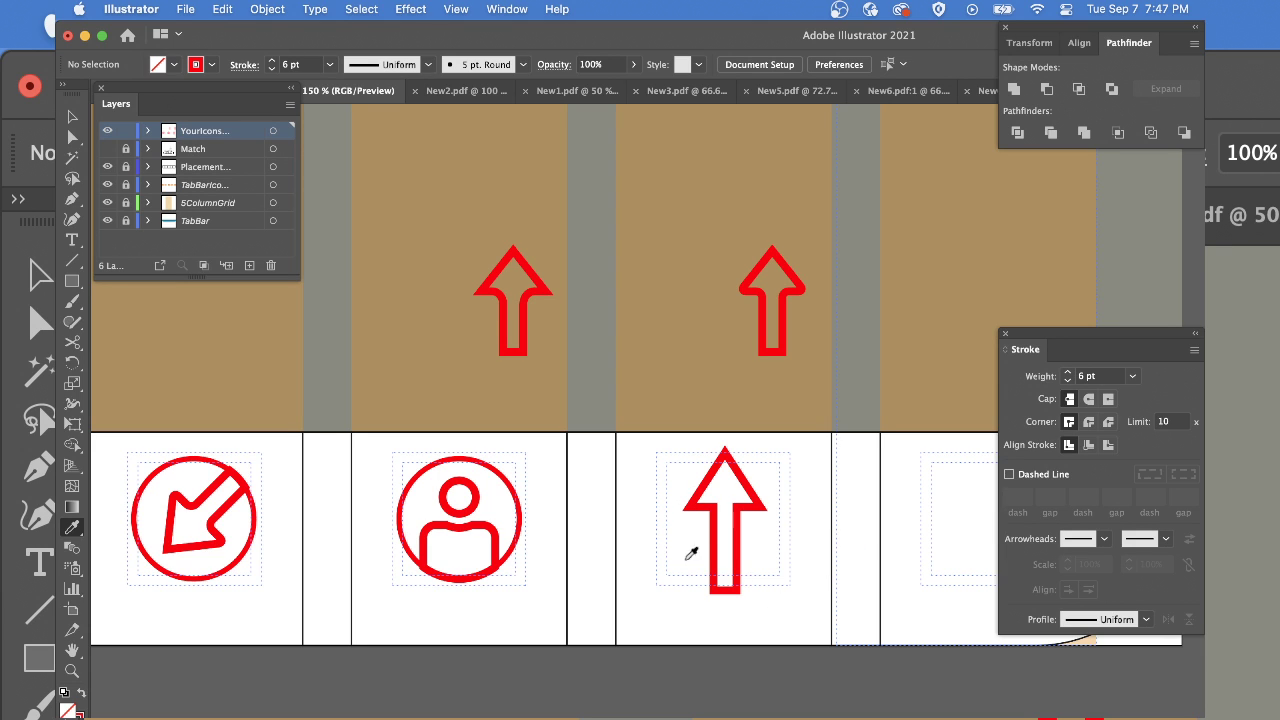
Delete the up-arrow from the third square
{"action": "left_click", "coordinate": [738, 513]}
{"action": "key", "text": "Delete"}
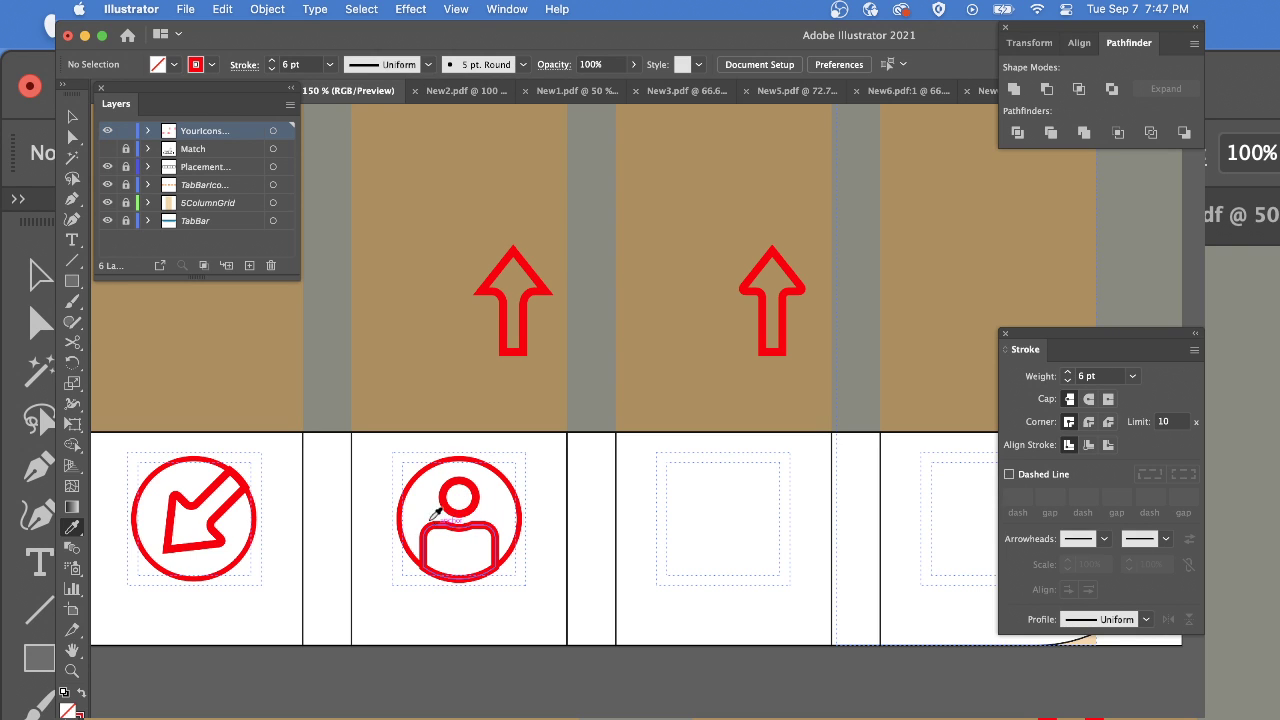
Draw a body rectangle and a small head circle above it, centred horizontally
{"action": "key", "text": "m"}
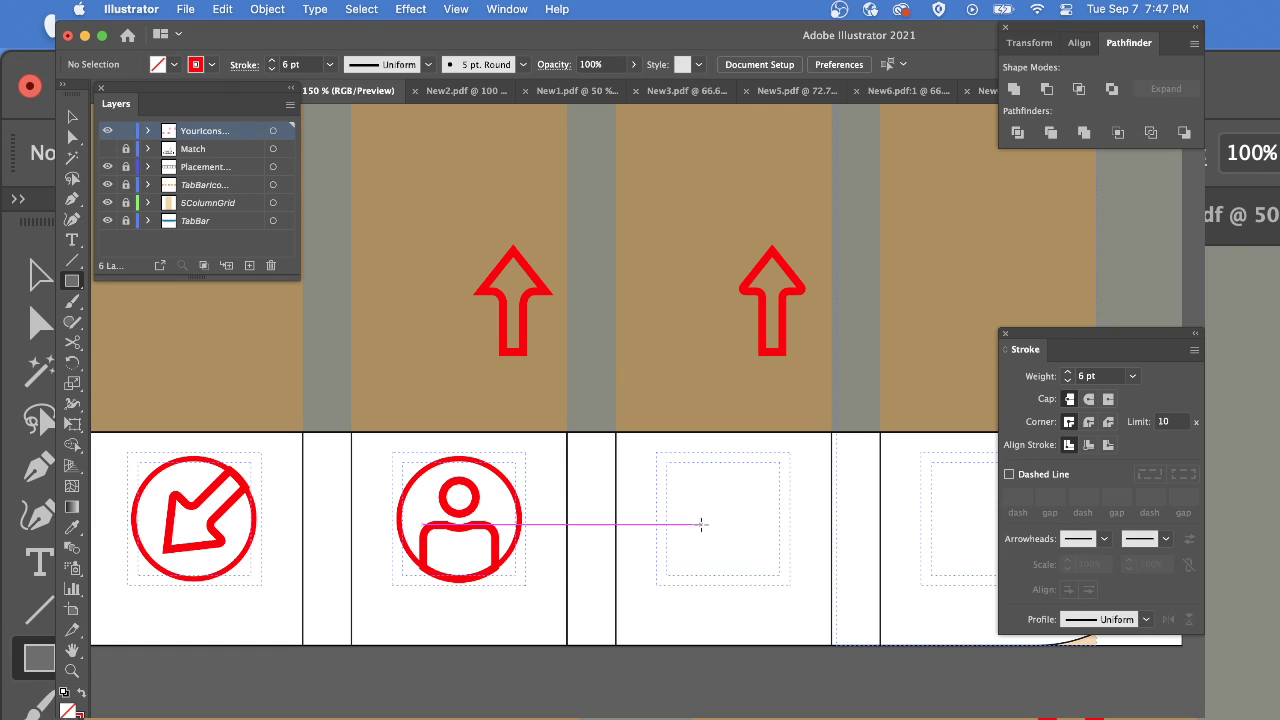
{"action": "left_click_drag", "start_coordinate": [691, 523], "coordinate": [766, 606]}
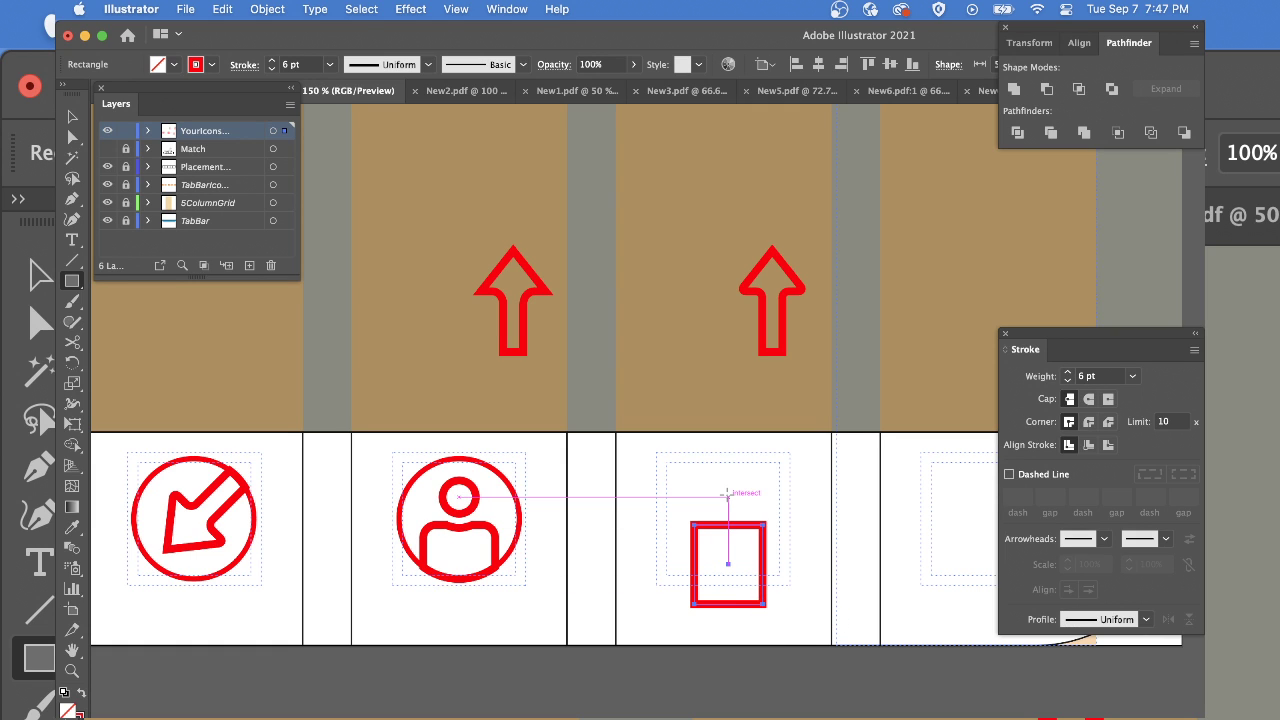
{"action": "key", "text": "l"}
{"action": "left_click_drag", "start_coordinate": [719, 483], "coordinate": [742, 505]}
{"action": "left_click", "coordinate": [766, 565], "text": "shift+super"}
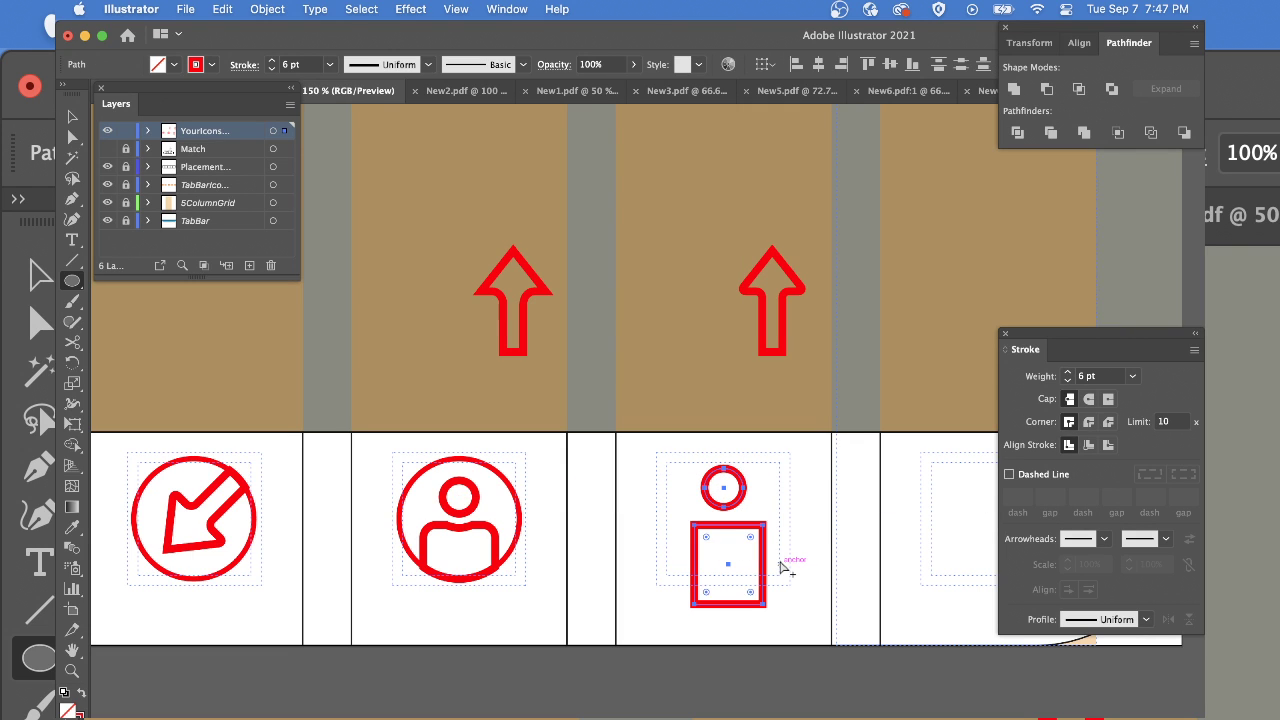
{"action": "left_click", "coordinate": [1081, 43]}
{"action": "left_click", "coordinate": [1045, 89]}
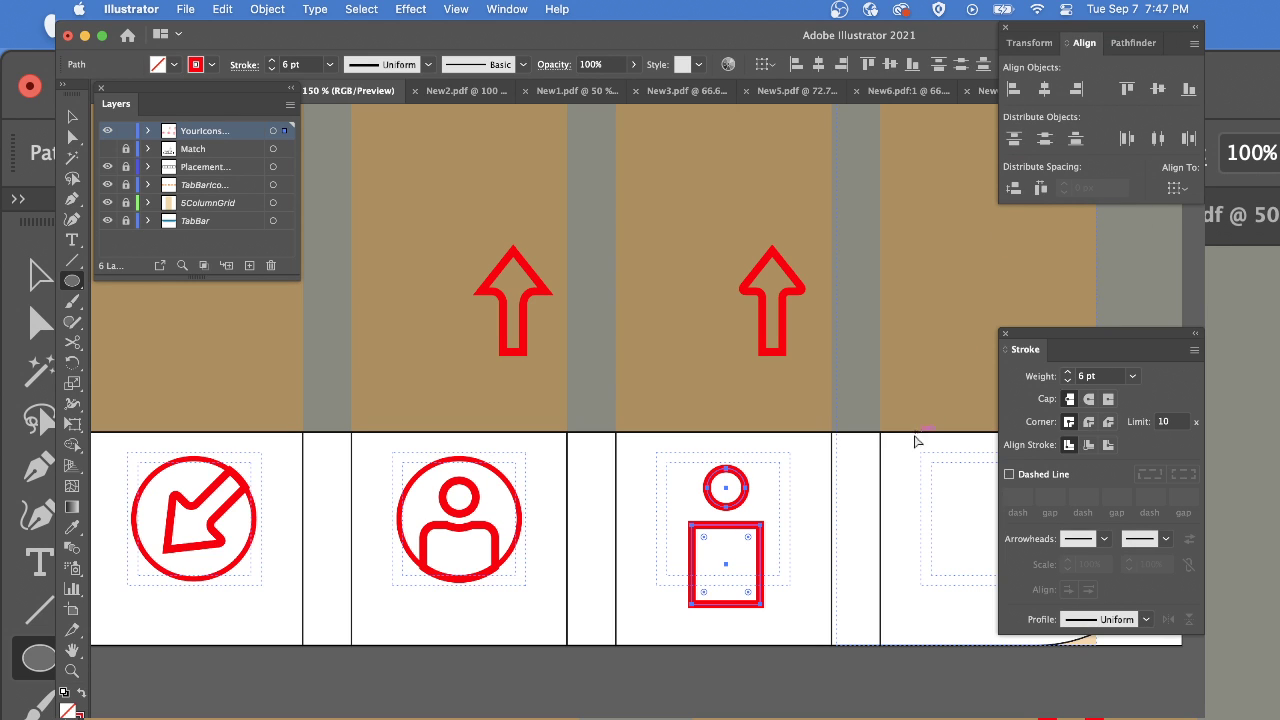
Nudge the head circle down toward the body, then select the body rectangle
{"action": "left_click", "coordinate": [896, 484], "text": "super"}
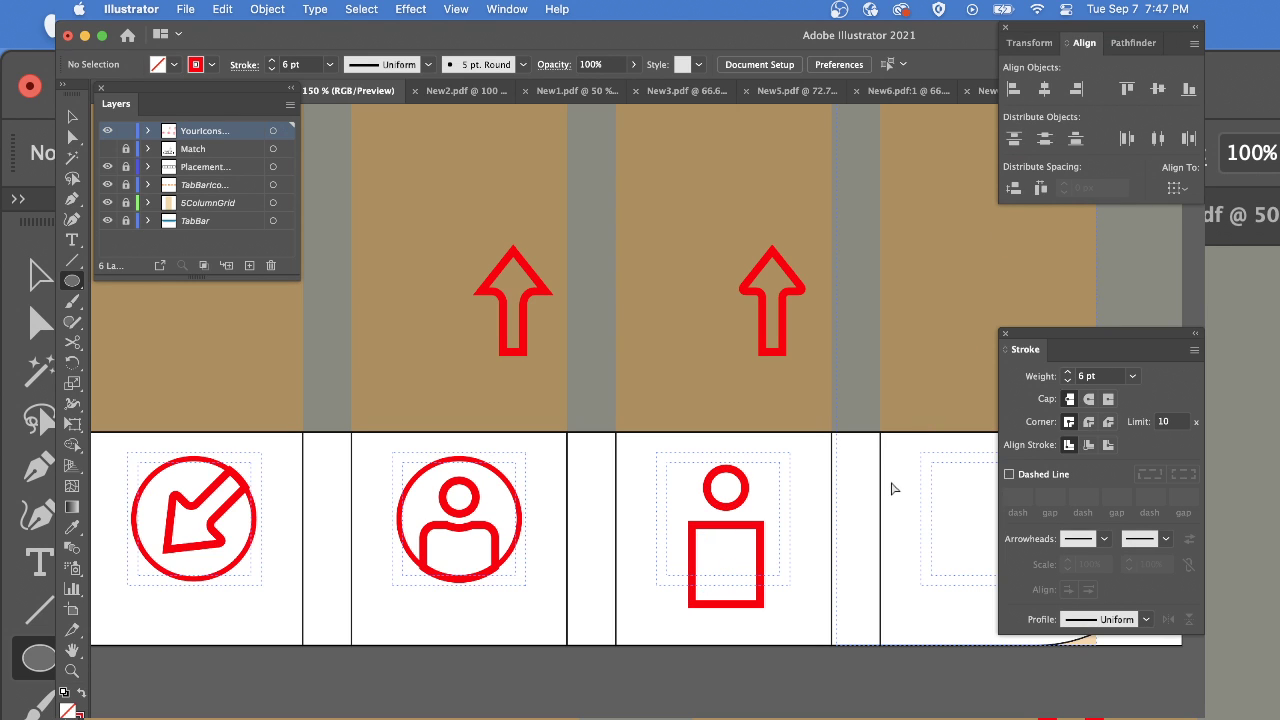
{"action": "left_click", "coordinate": [743, 495], "text": "super"}
{"action": "key", "text": "Down"}
{"action": "key", "text": "Down"}
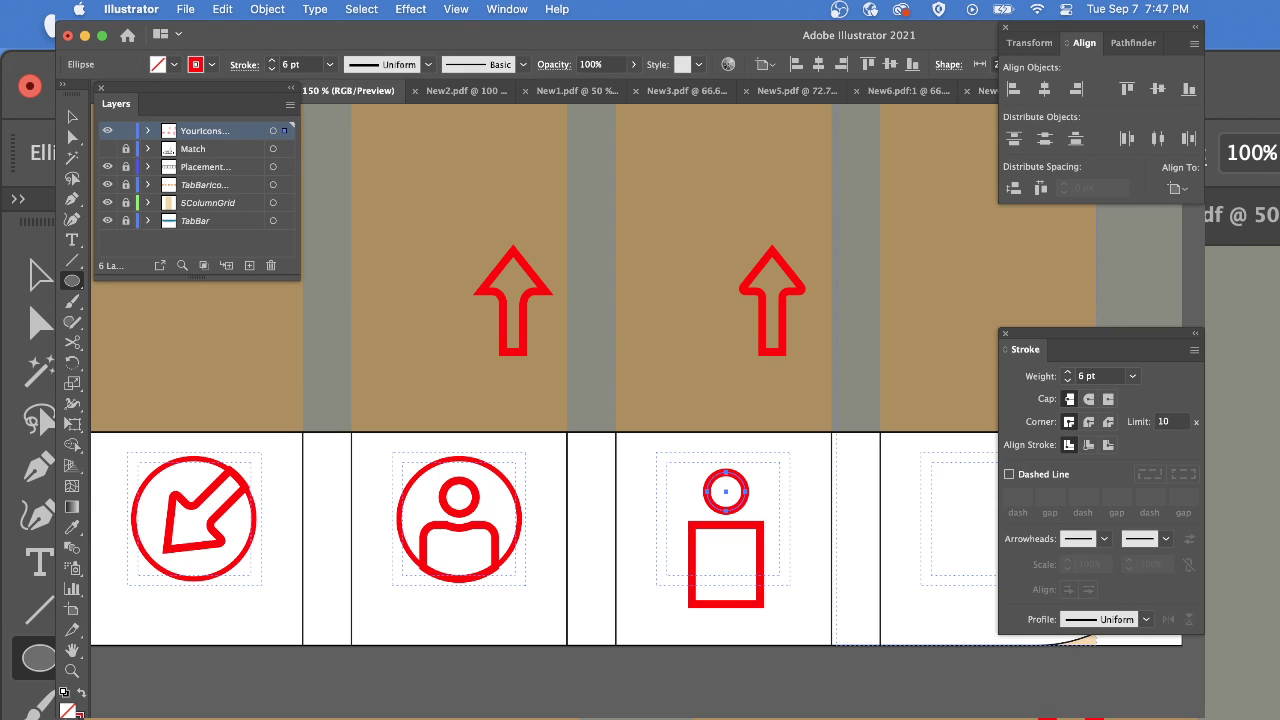
{"action": "left_click", "coordinate": [762, 540], "text": "super"}
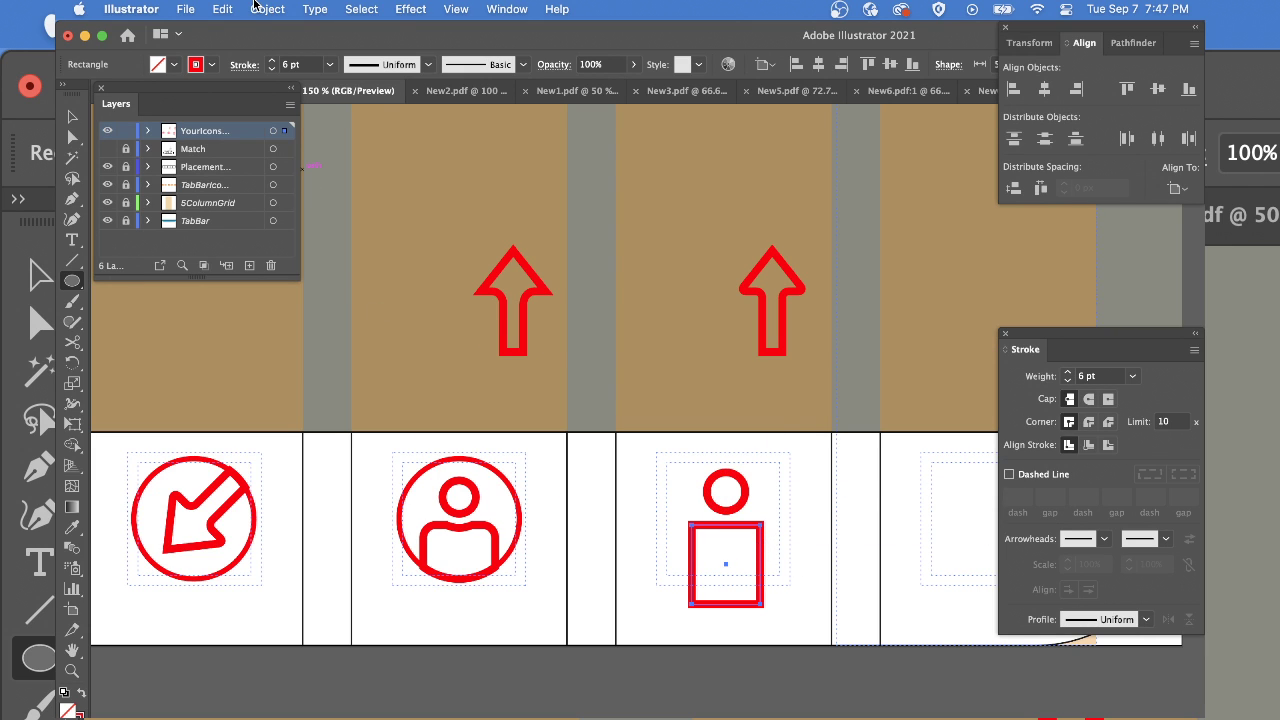
Apply 6 px Round Corners to the body rectangle and expand its appearance
{"action": "left_click", "coordinate": [408, 10]}
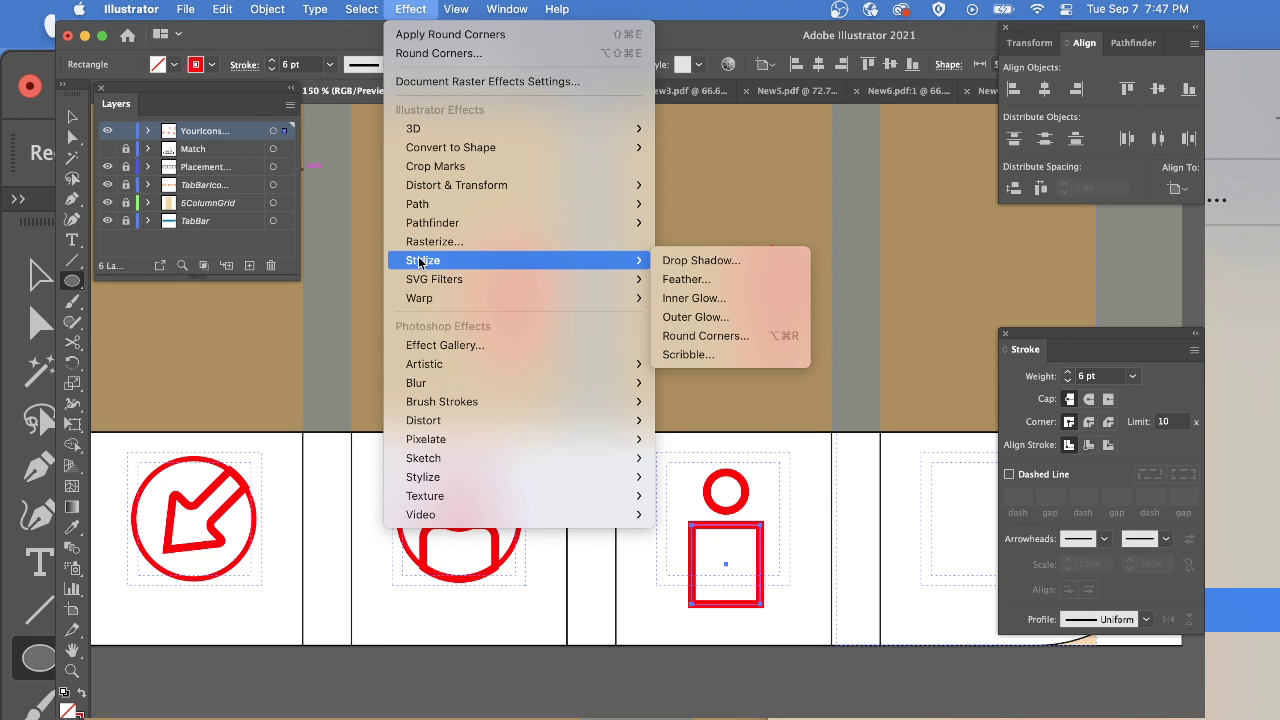
{"action": "mouse_move", "coordinate": [622, 259]}
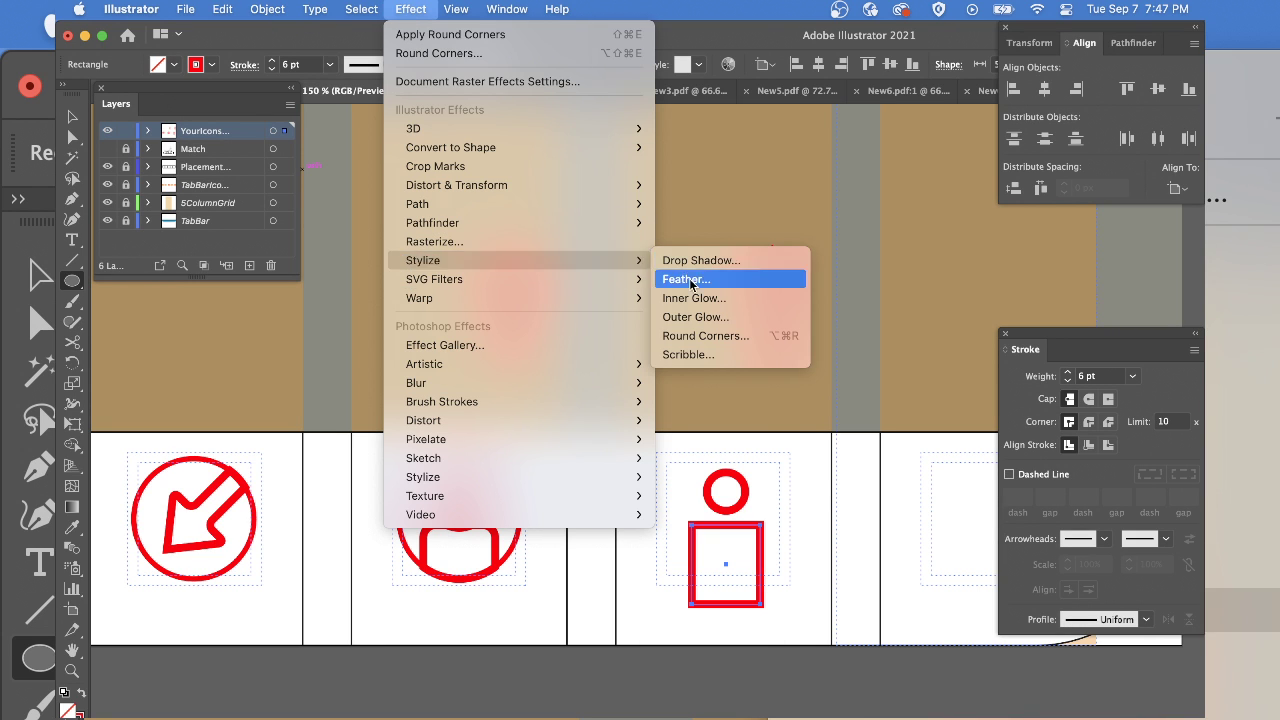
{"action": "left_click", "coordinate": [700, 336]}
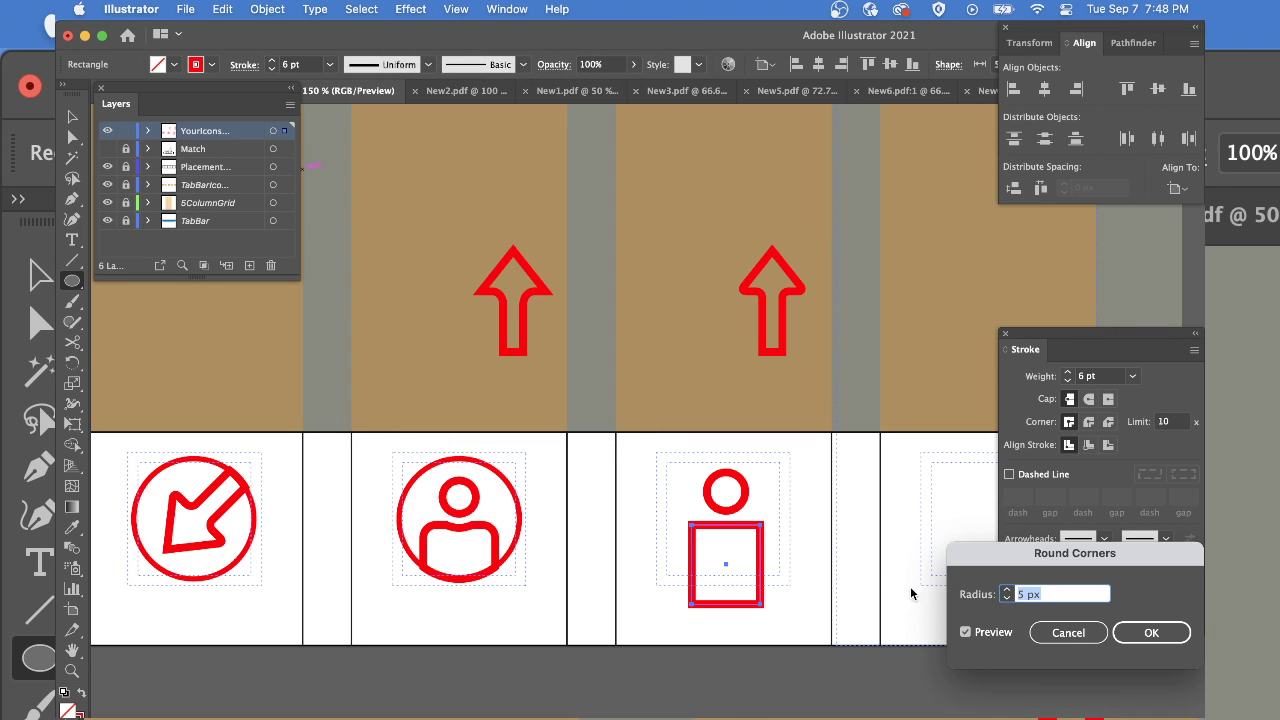
{"action": "left_click", "coordinate": [1007, 590]}
{"action": "left_click", "coordinate": [1145, 632]}
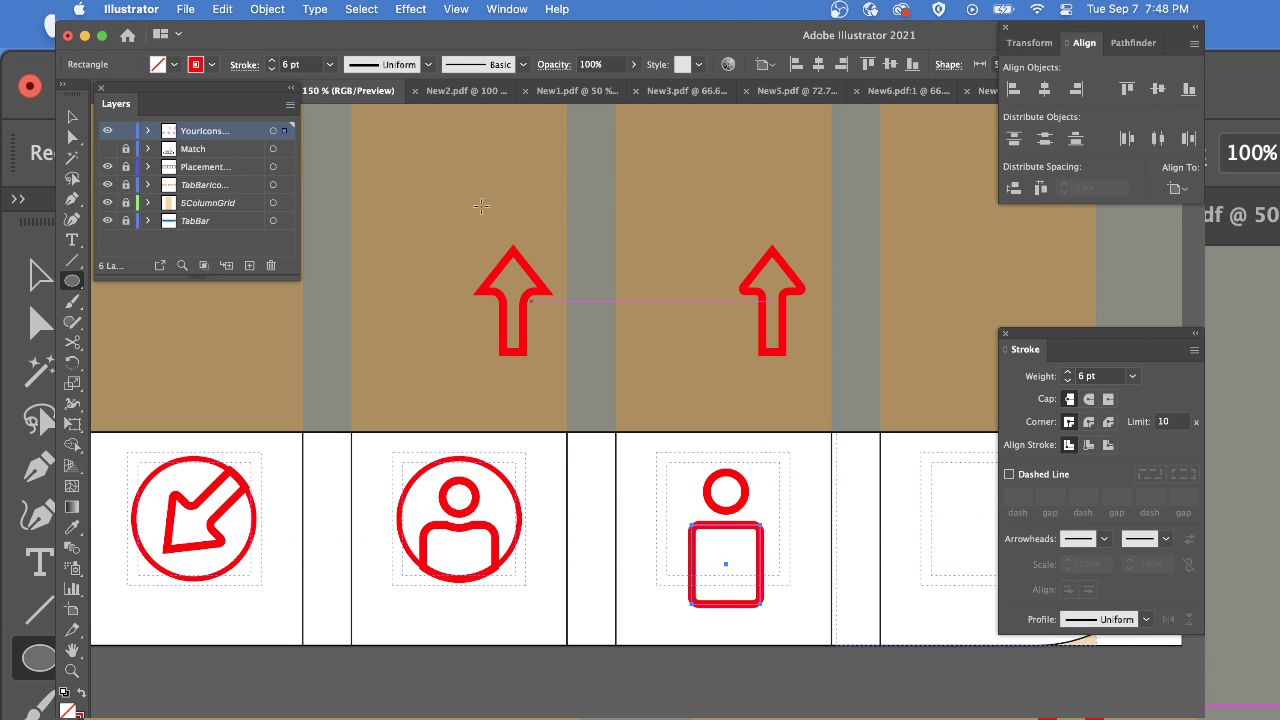
{"action": "left_click", "coordinate": [267, 9]}
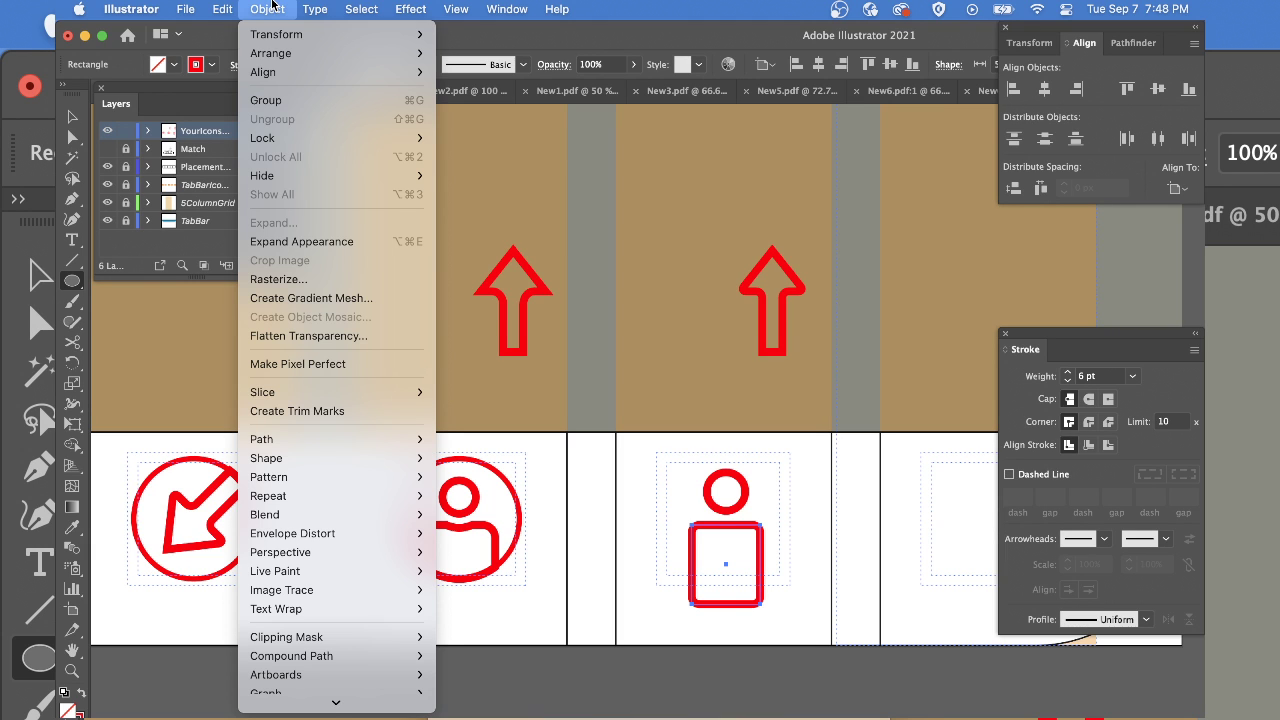
{"action": "left_click", "coordinate": [308, 243]}
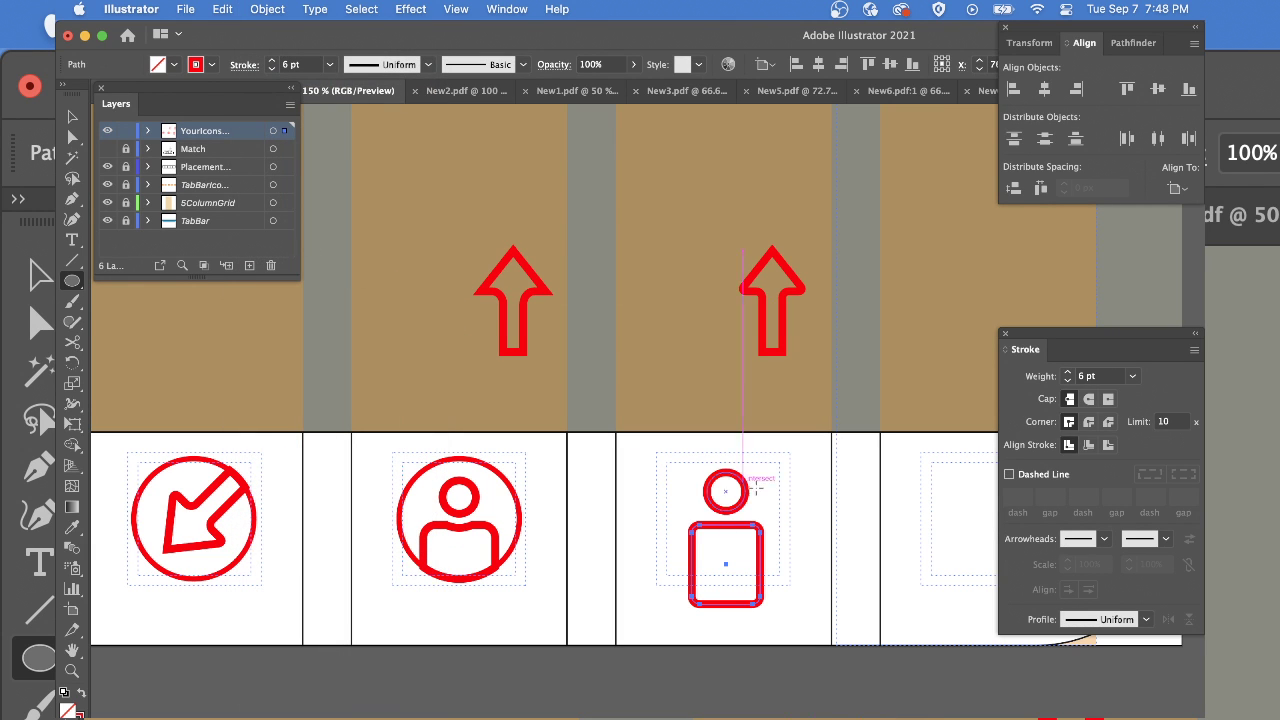
Offset the head circle's path by 13 px into an outer ring, then select it with the rounded body
{"action": "left_click", "coordinate": [806, 537]}
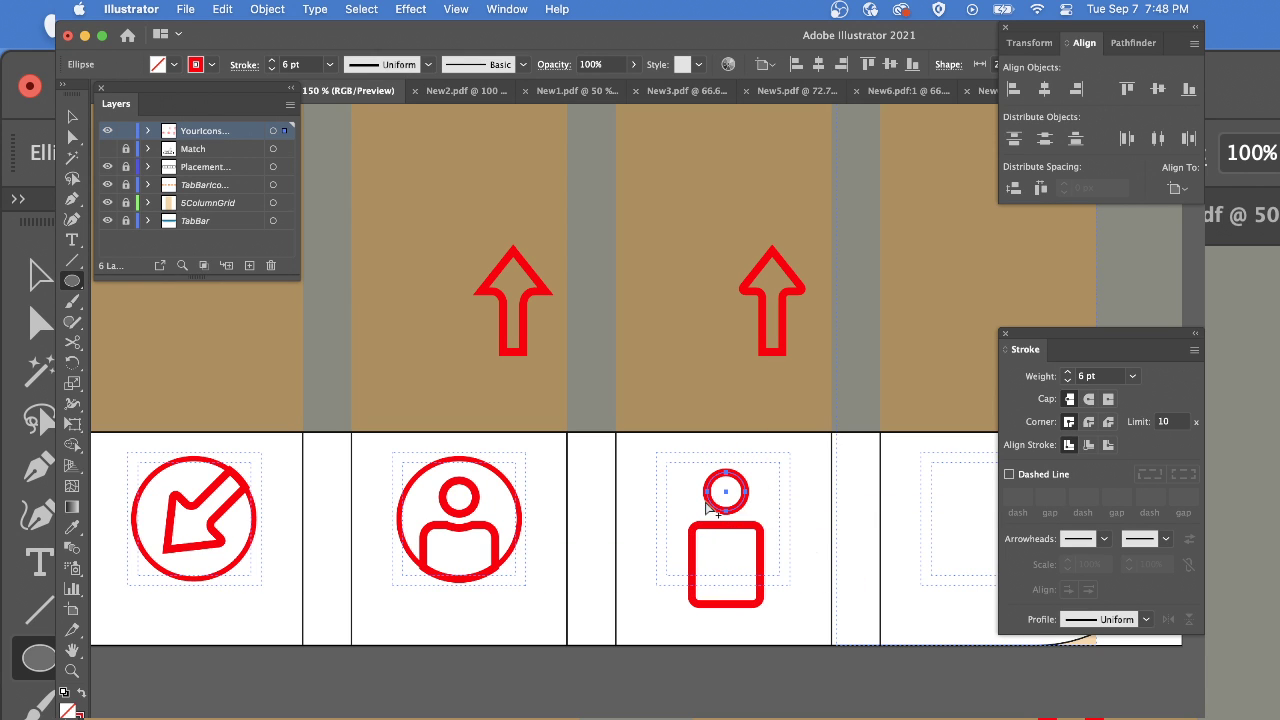
{"action": "left_click", "coordinate": [267, 8]}
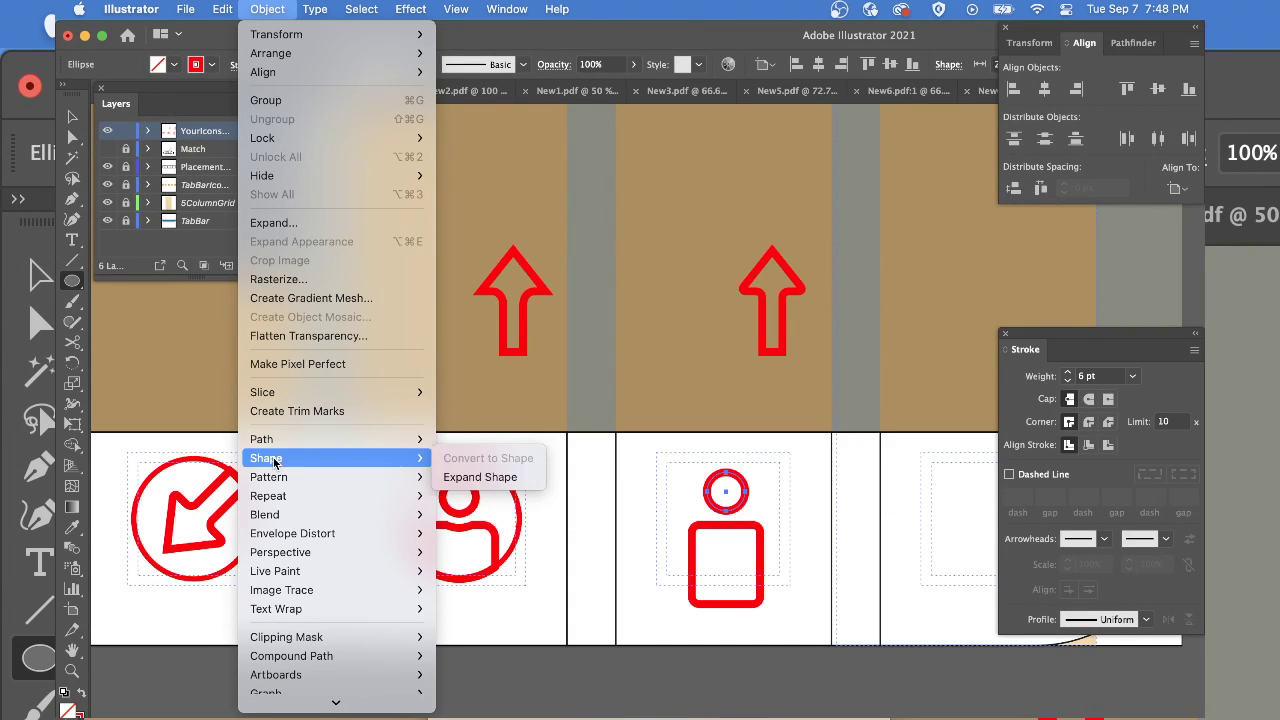
{"action": "mouse_move", "coordinate": [276, 438]}
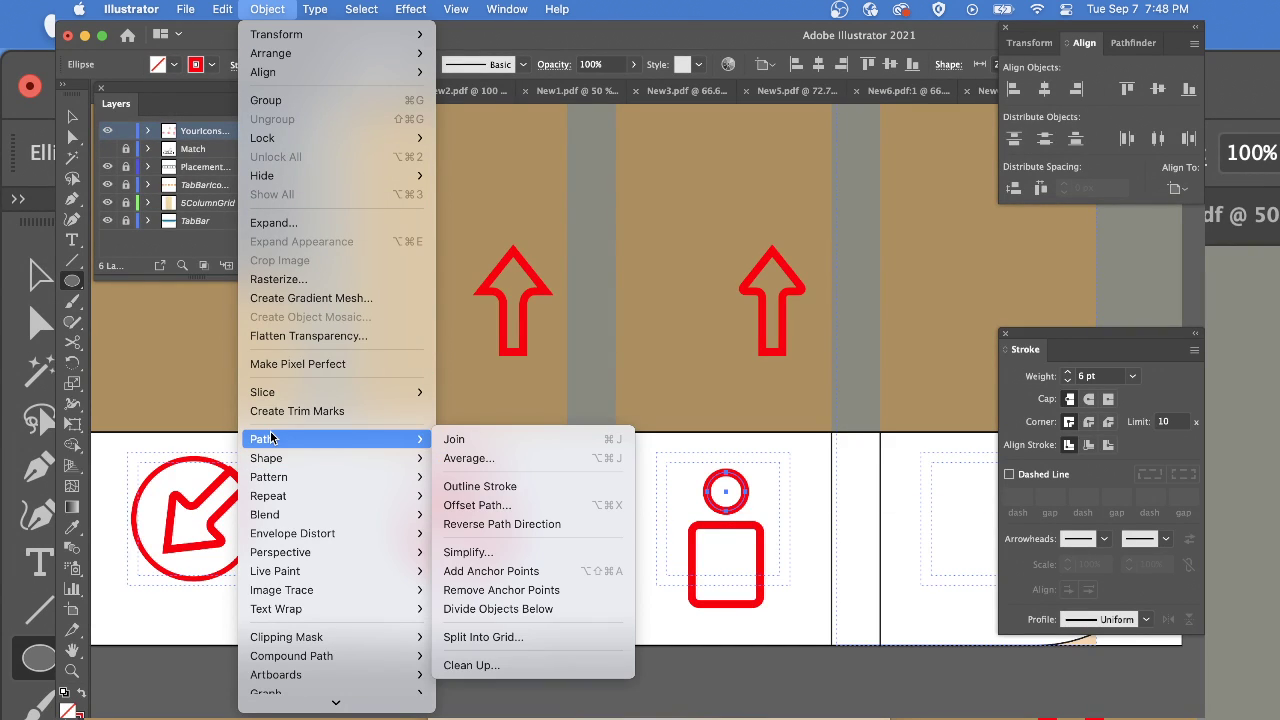
{"action": "left_click", "coordinate": [474, 510]}
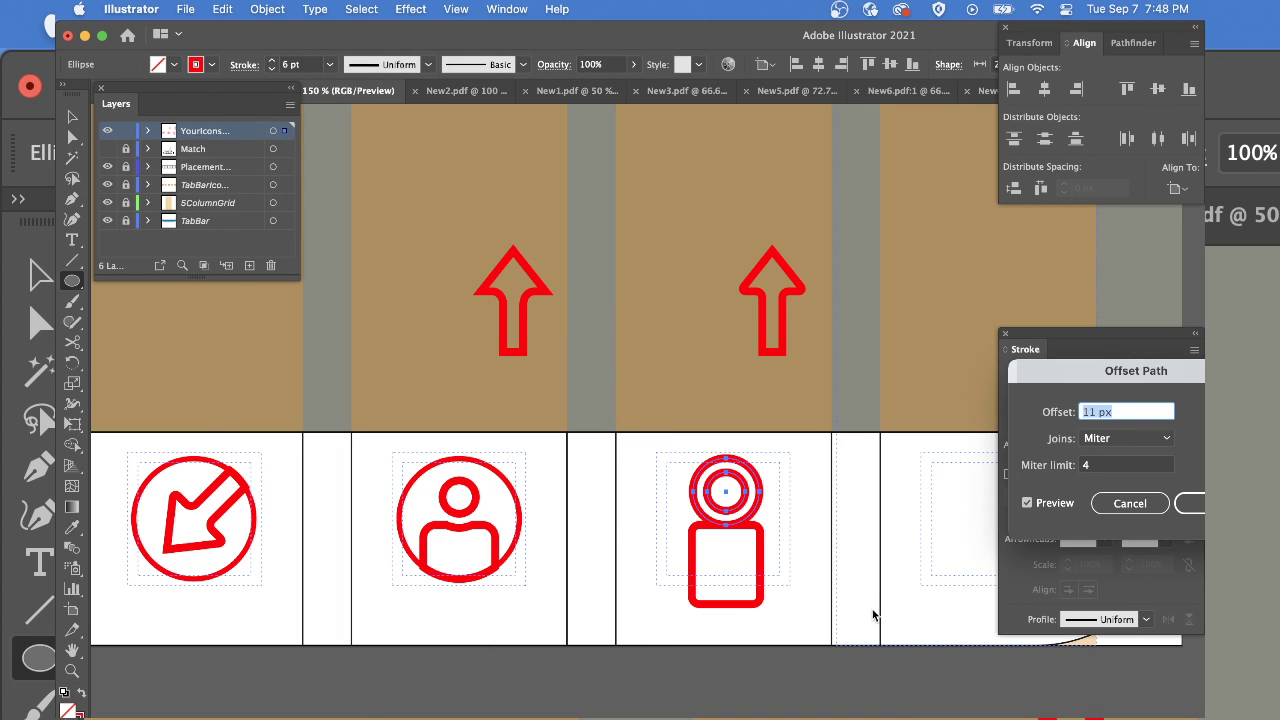
{"action": "left_click", "coordinate": [1096, 414]}
{"action": "key", "text": "BackSpace"}
{"action": "type", "text": "3"}
{"action": "key", "text": "Tab"}
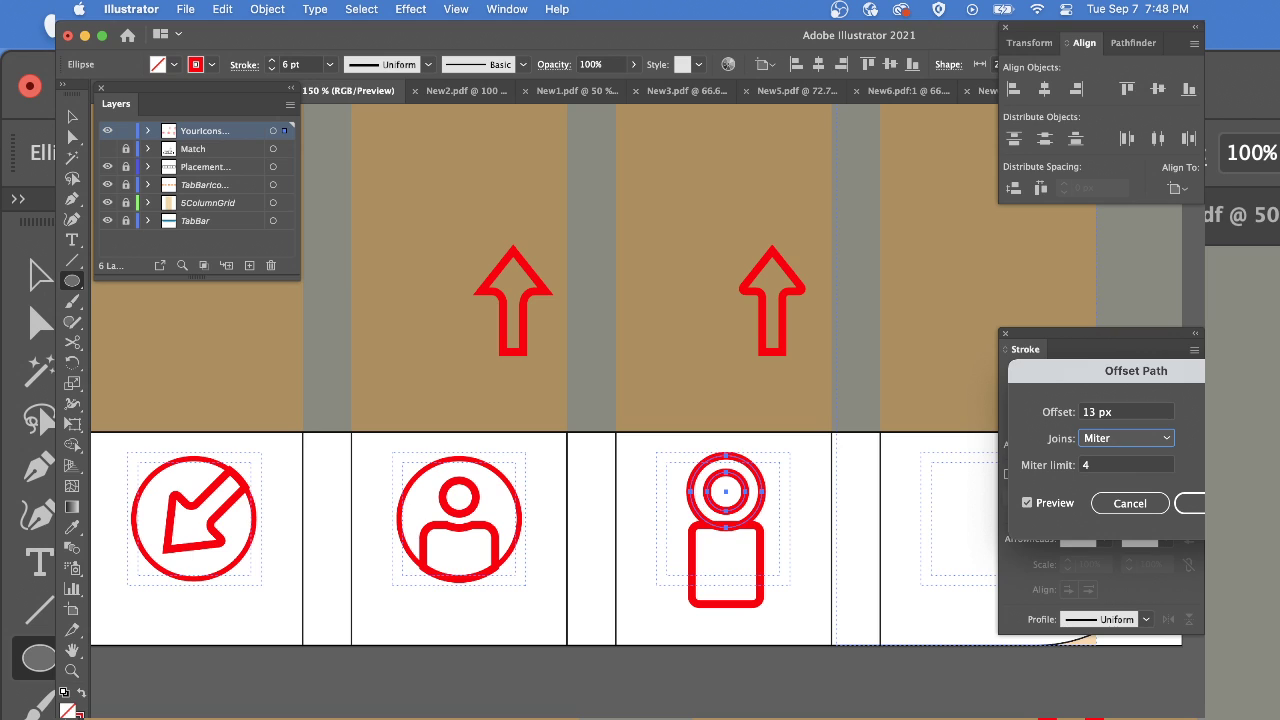
{"action": "left_click", "coordinate": [1189, 372]}
{"action": "left_click", "coordinate": [1197, 511]}
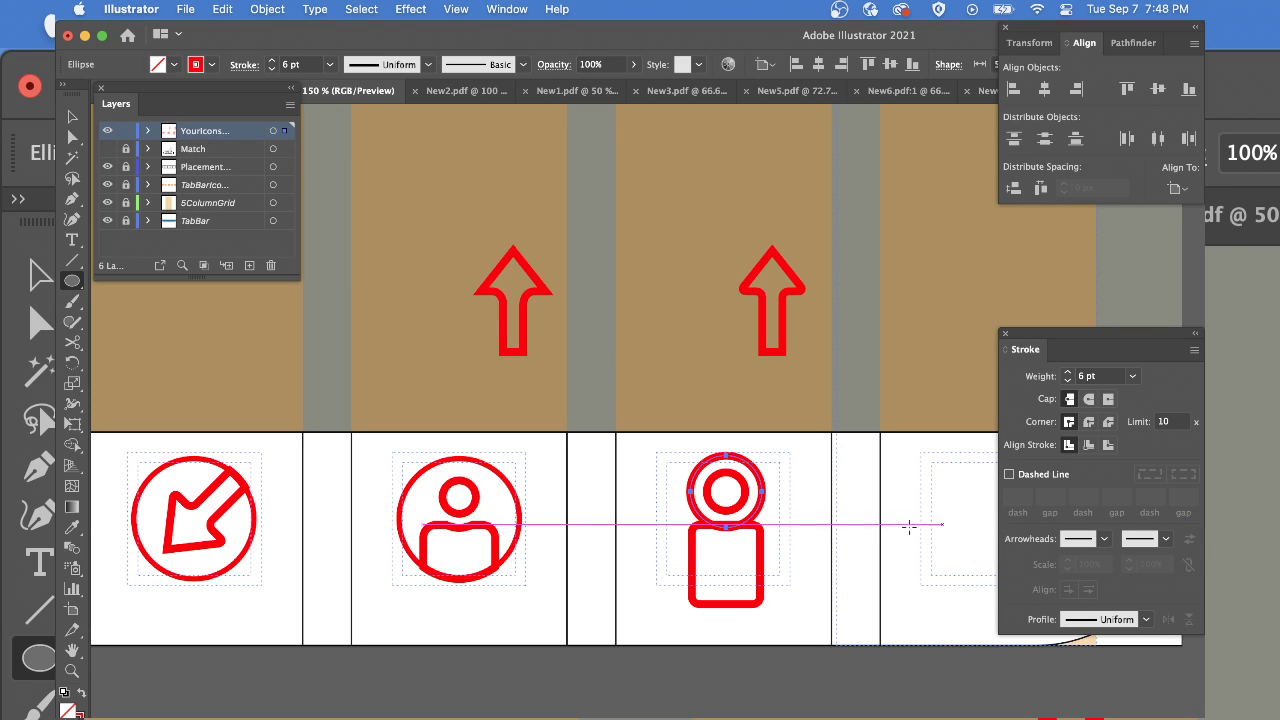
{"action": "left_click", "coordinate": [702, 527], "text": "shift"}
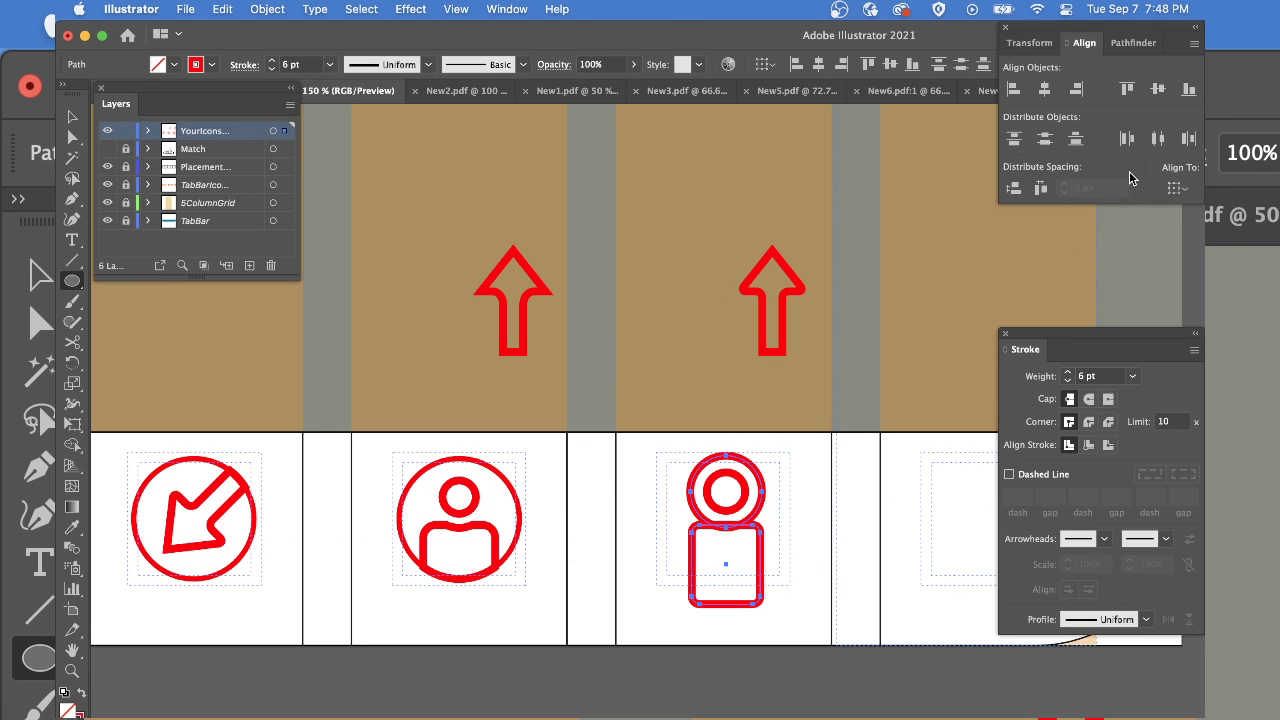
Apply Pathfinder Divide to the ring and body, then delete the outer ring piece
{"action": "left_click", "coordinate": [1126, 48]}
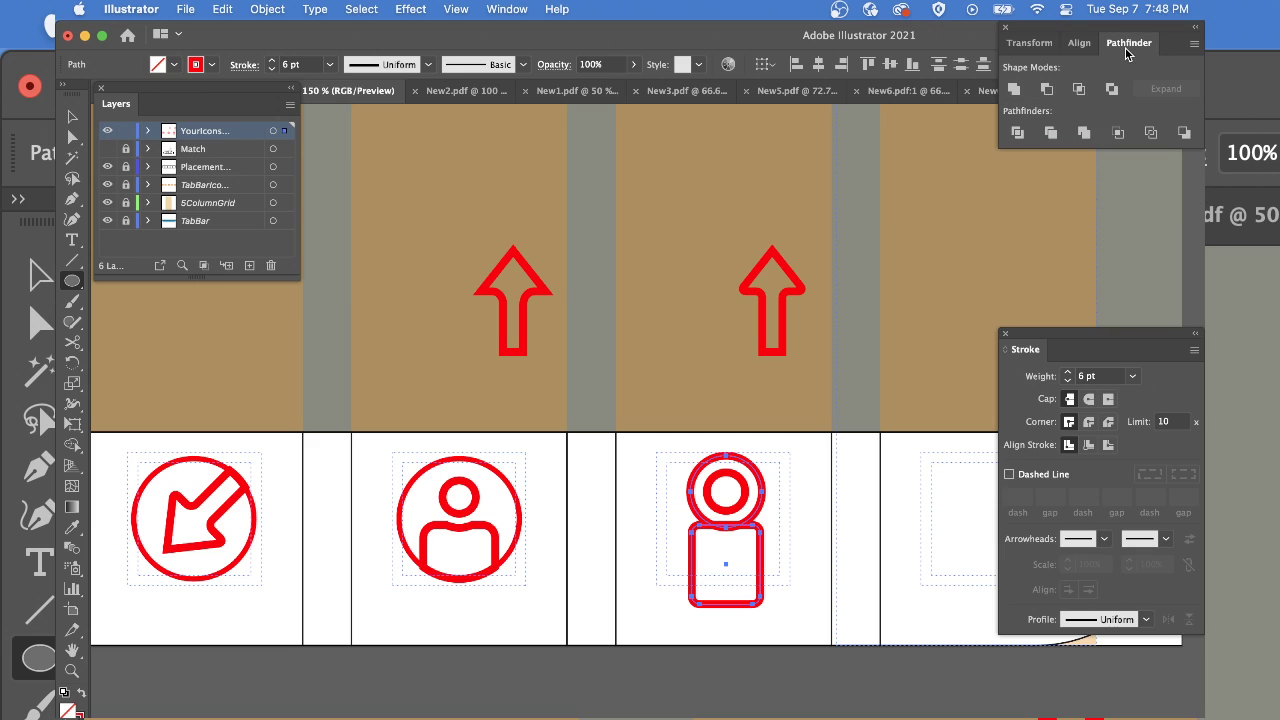
{"action": "left_click", "coordinate": [1018, 133]}
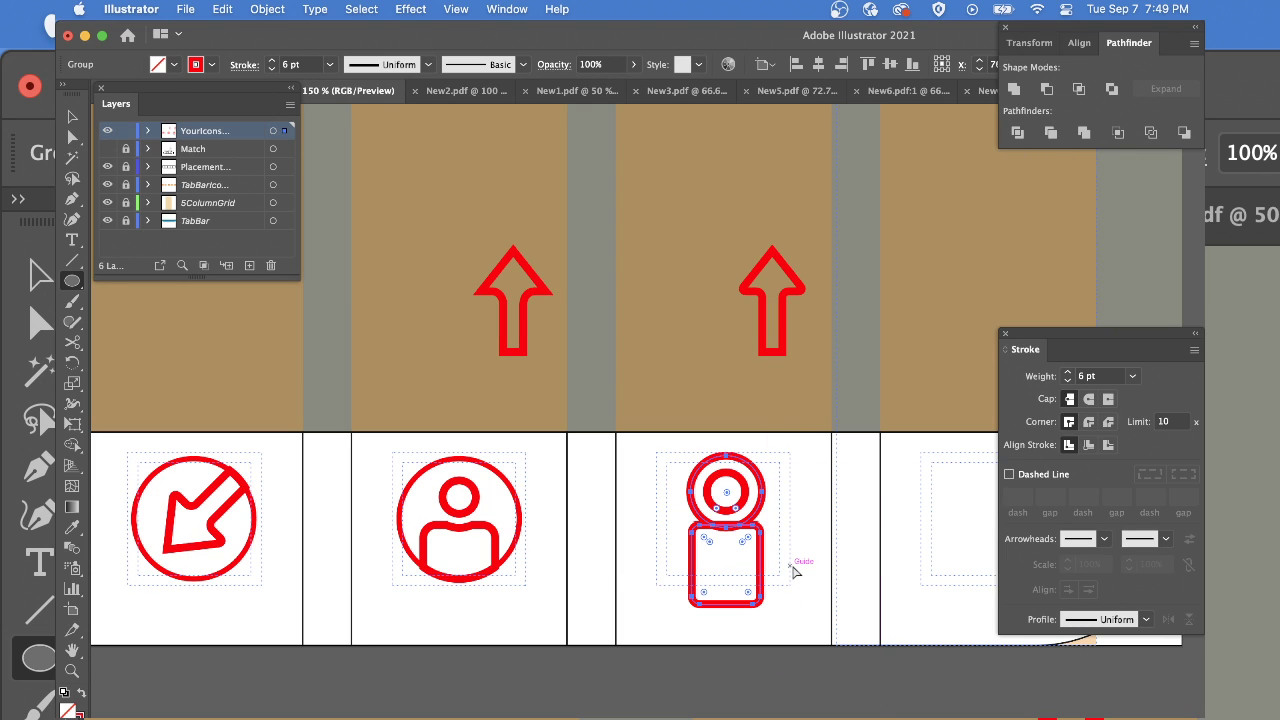
{"action": "left_click", "coordinate": [811, 528]}
{"action": "left_click", "coordinate": [762, 494]}
{"action": "key", "text": "Delete"}
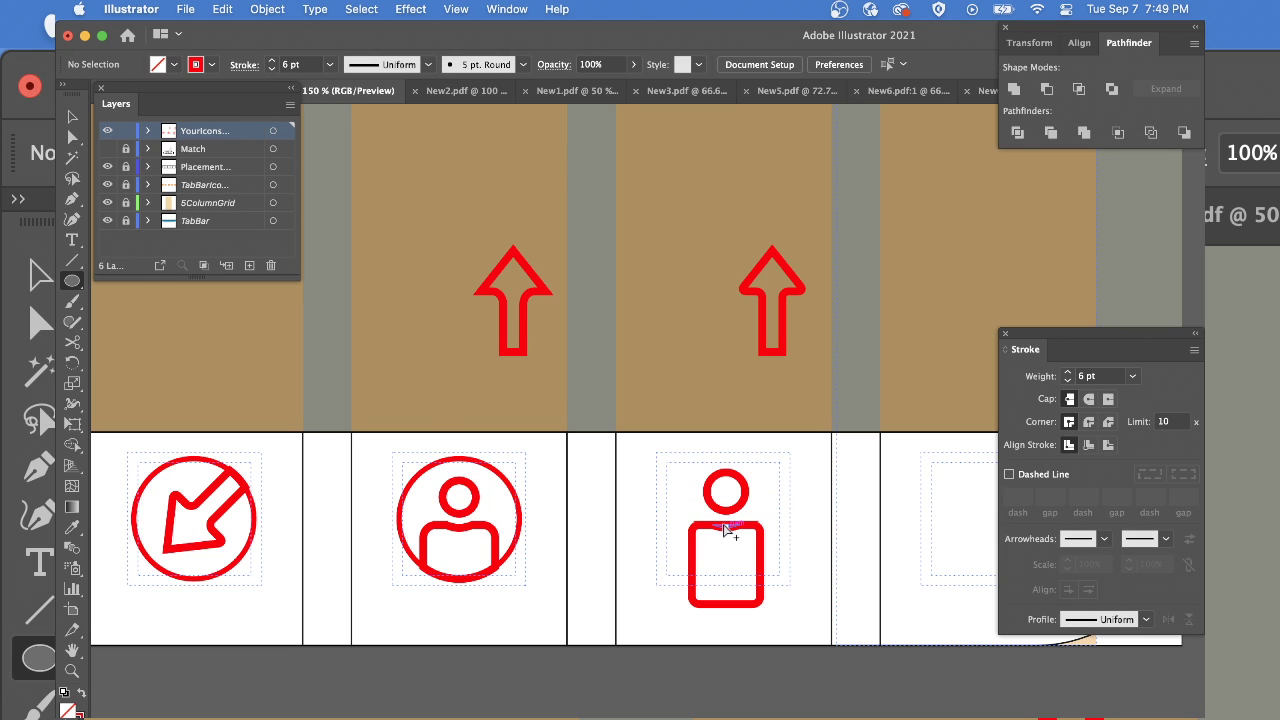